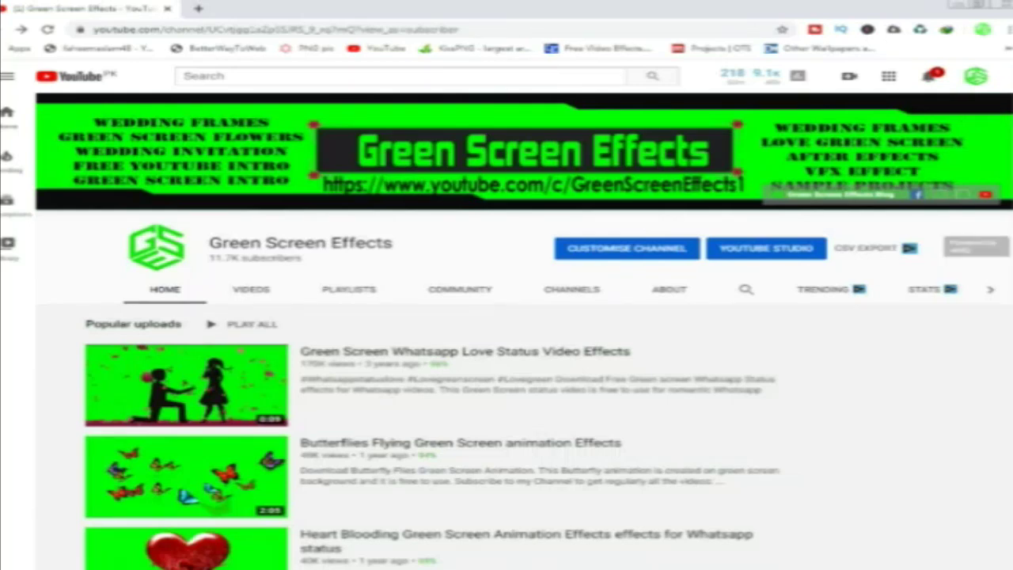
Scroll the Green Screen Effects channel page down to the Green Screen Flowers and Subscribe Buttons rows
scroll(507, 332, "down", 2)
scroll(507, 333, "down", 3)
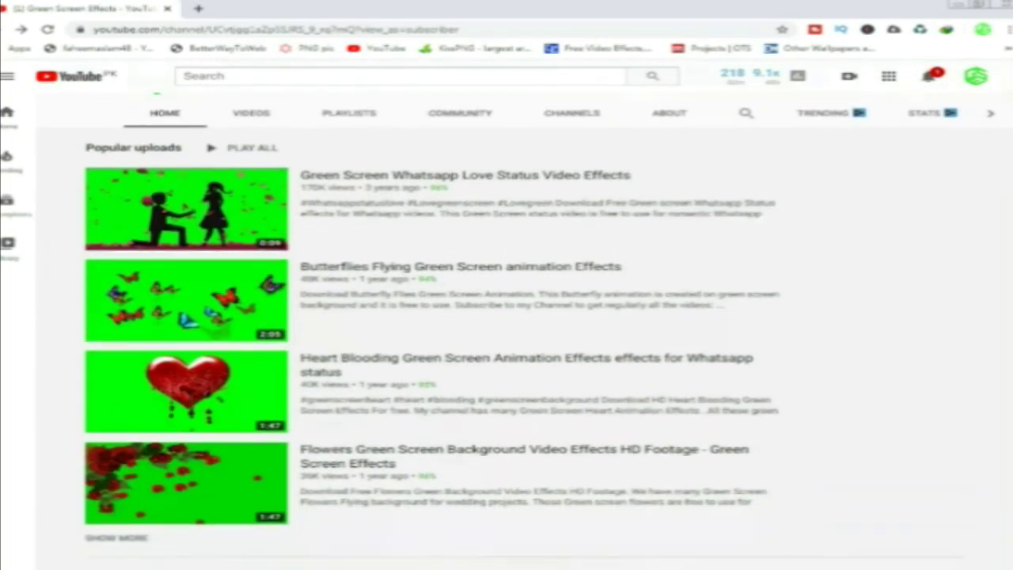
scroll(507, 332, "down", 2)
scroll(507, 345, "down", 2)
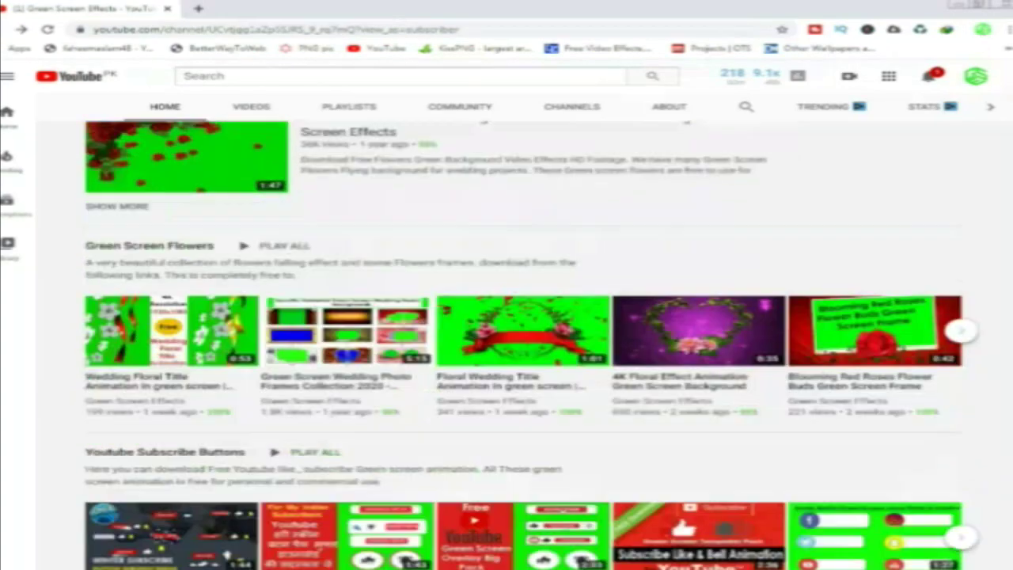
scroll(506, 345, "down", 1)
scroll(506, 345, "down", 1)
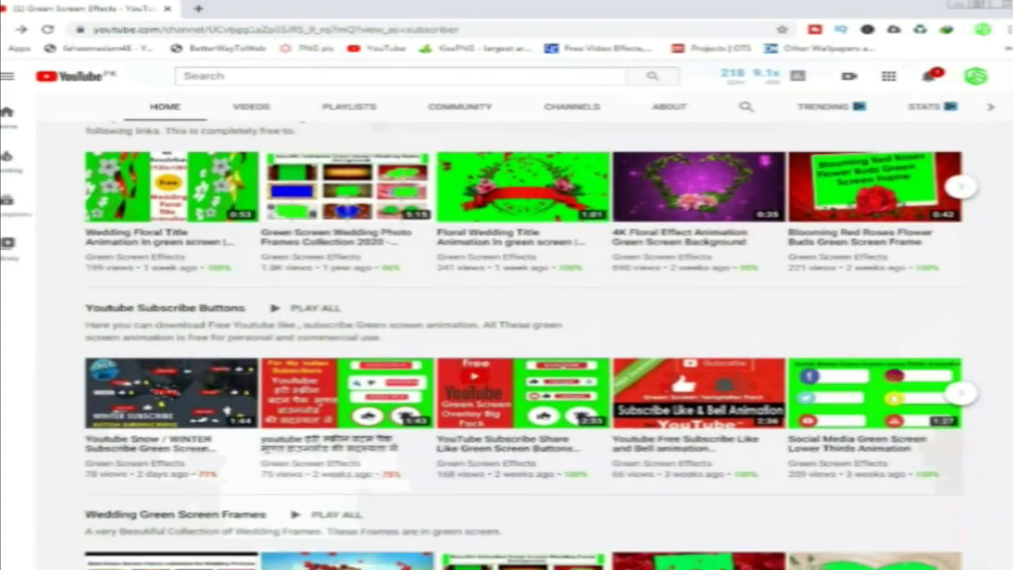
scroll(507, 345, "down", 1)
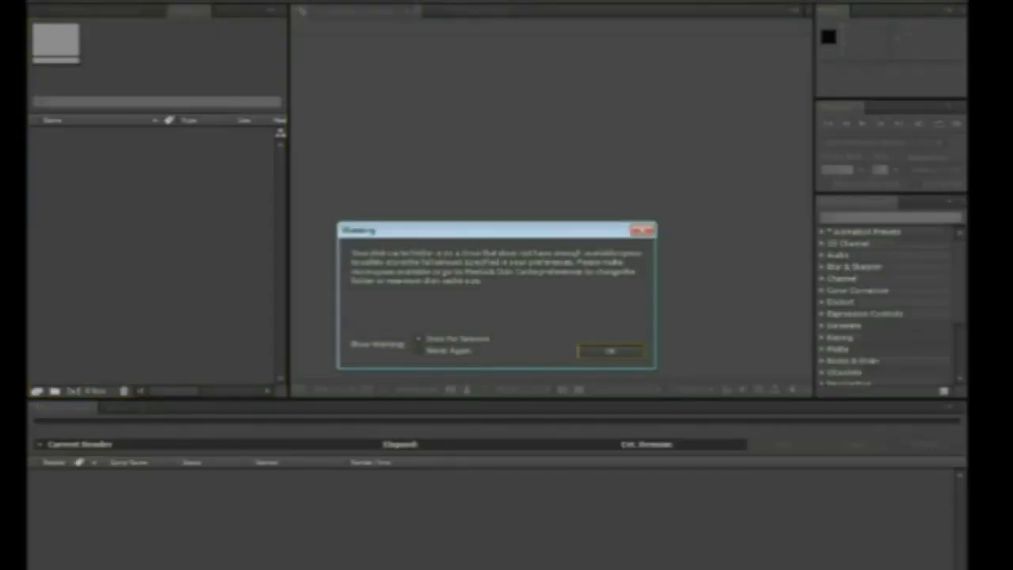
Dismiss the disk-cache warning and open the .aep from Desktop > 3d logo boxes > Project File
key("Return")
key("alt+f")
key("Right")
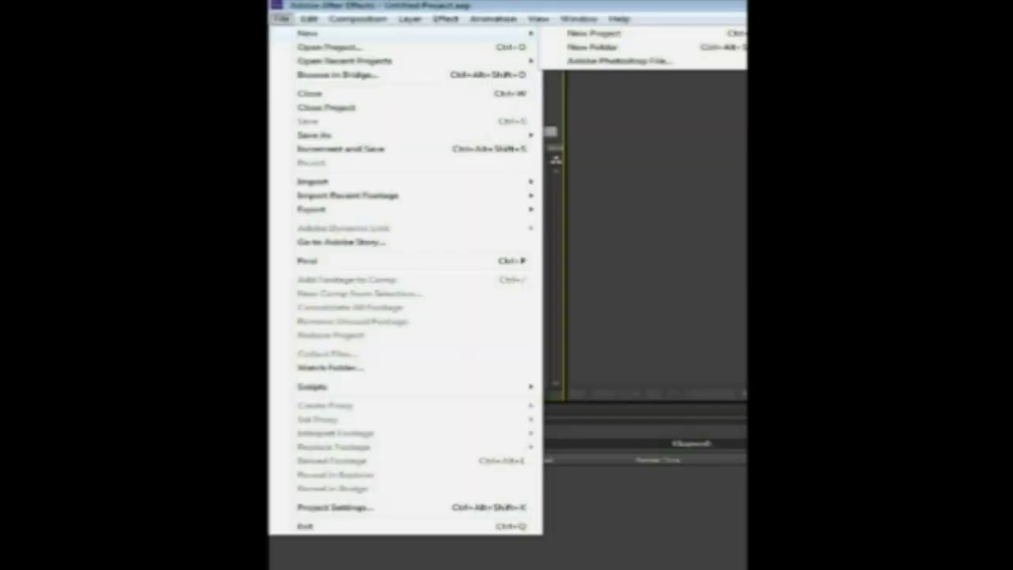
key("ctrl+o")
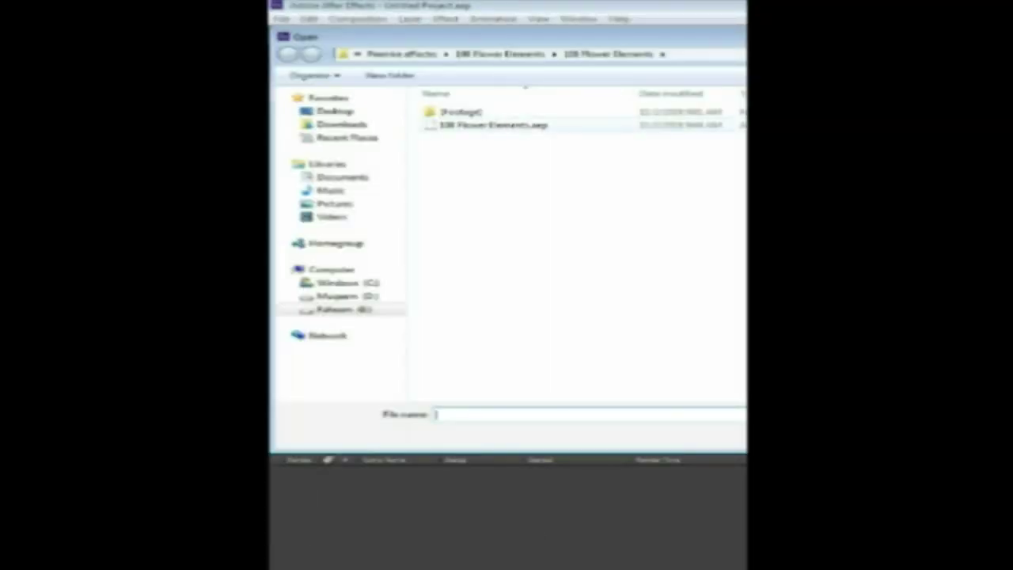
left_click(335, 111)
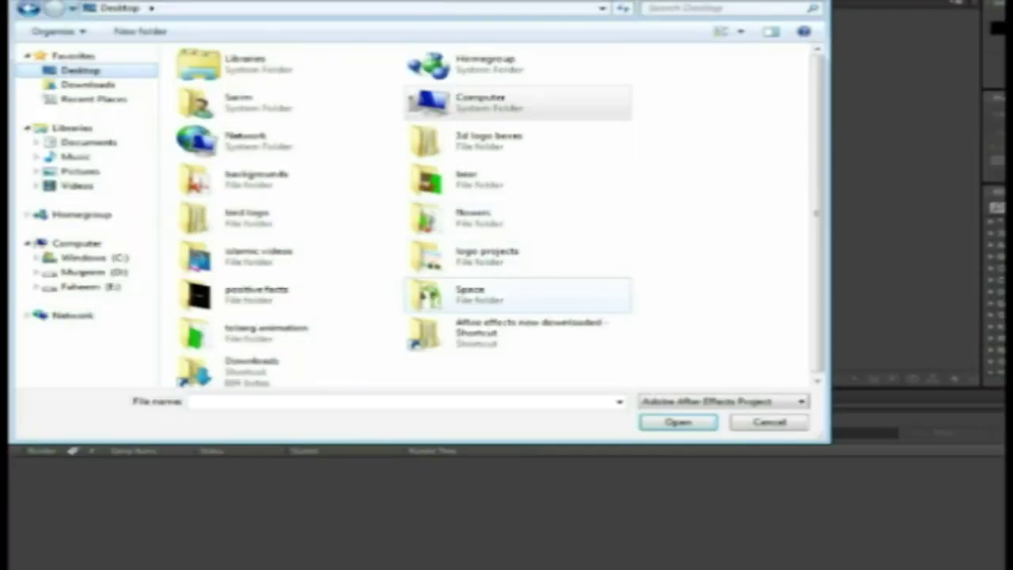
scroll(818, 215, "down", 1)
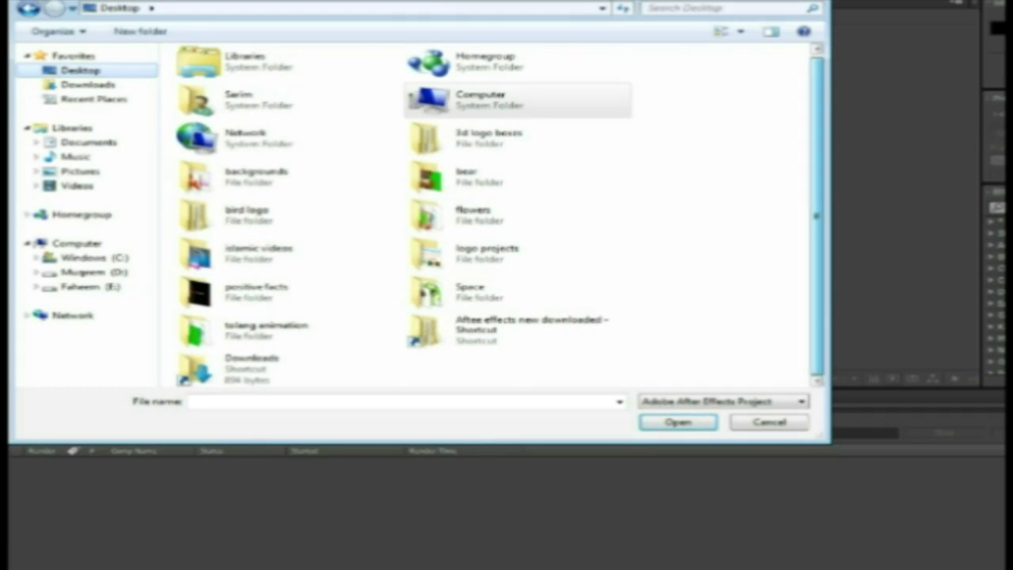
double_click(488, 137)
double_click(222, 85)
double_click(278, 71)
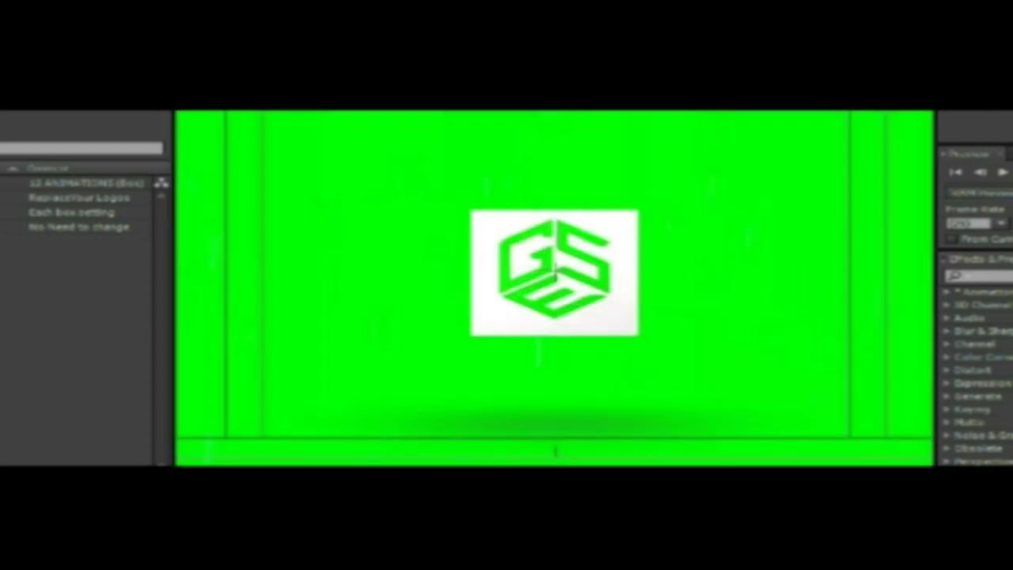
Preview the logo animation, then play the Animation 1 composition
key("space")
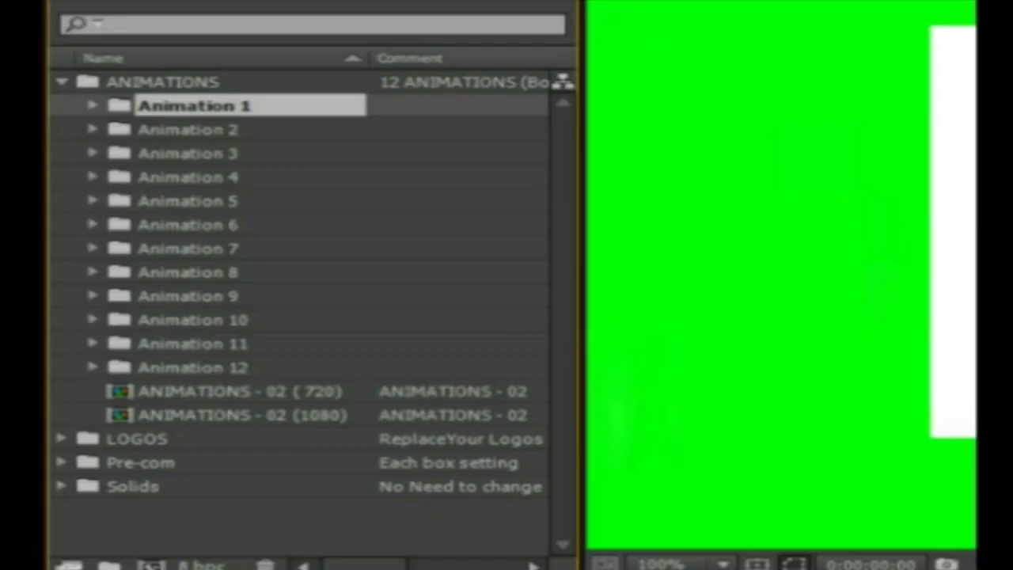
left_click(94, 106)
left_click(226, 129)
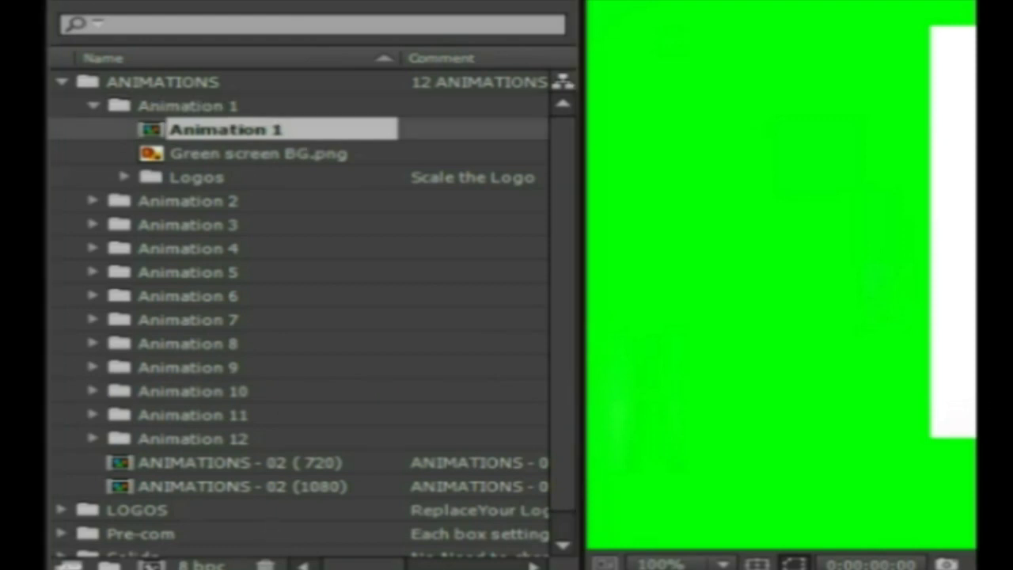
key("space")
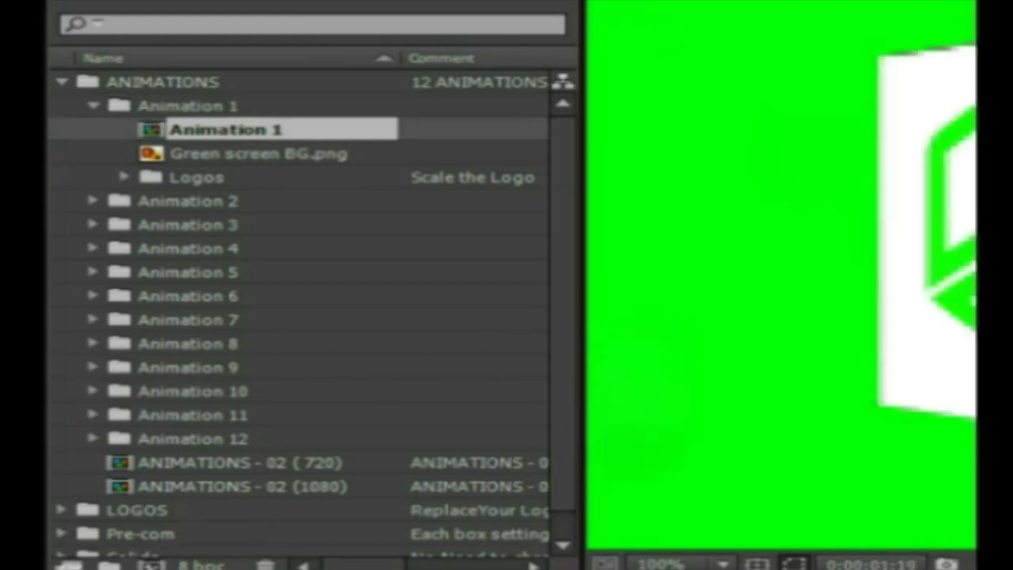
left_click(94, 106)
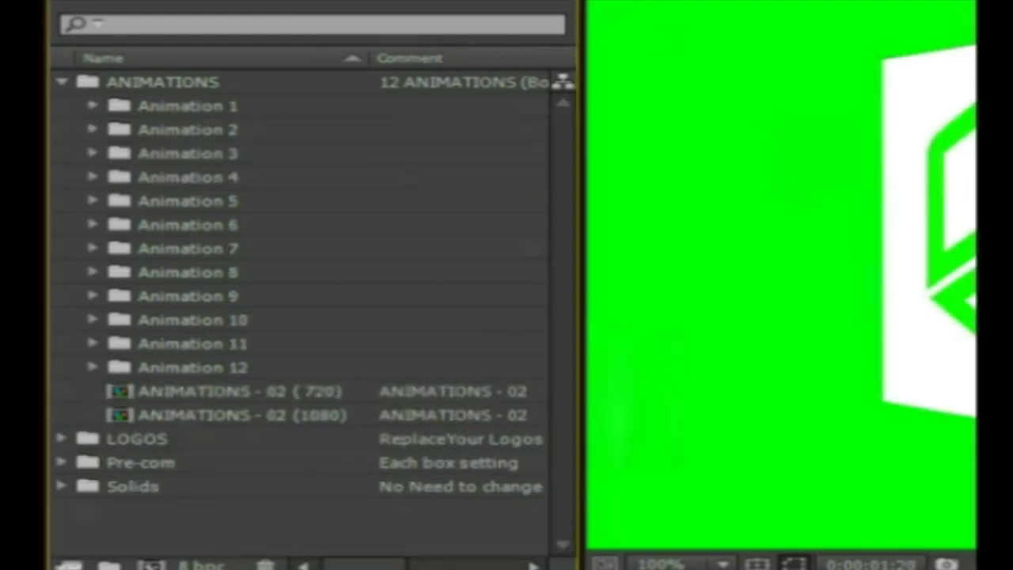
View Animation 2 at 50% zoom, then open Animation 3 and Animation 12 in the viewer
left_click(93, 130)
double_click(226, 152)
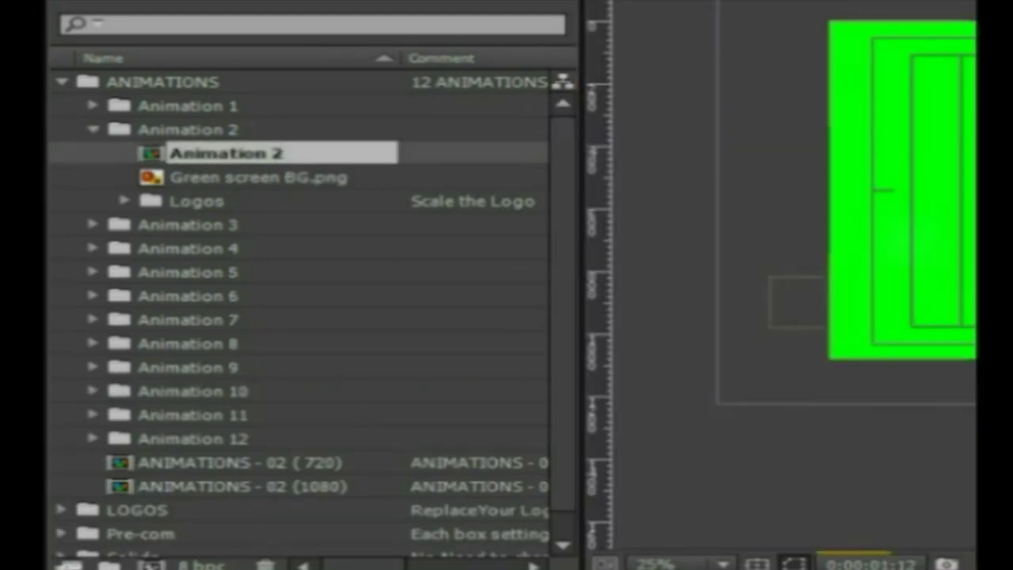
key("period")
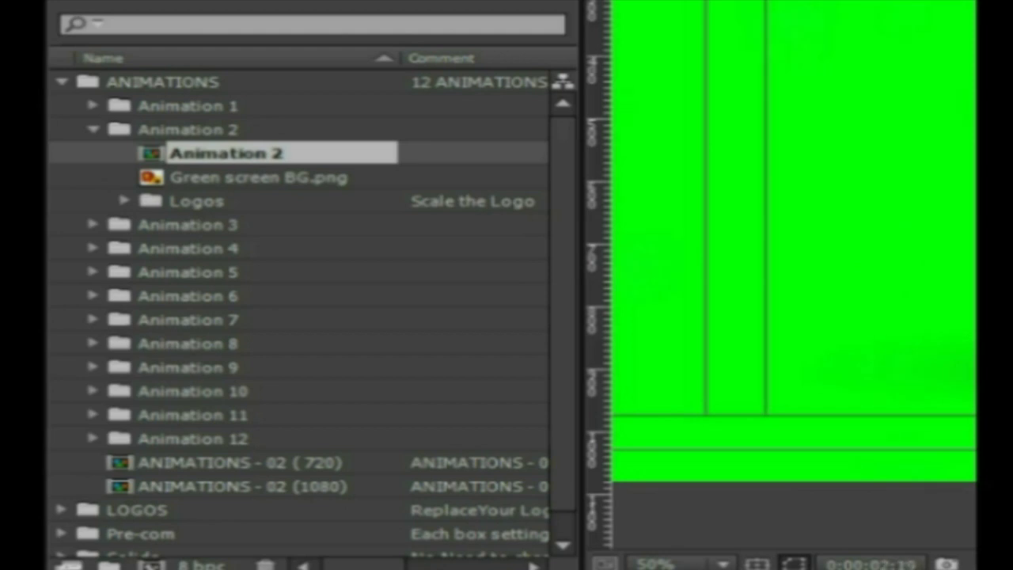
left_click(93, 129)
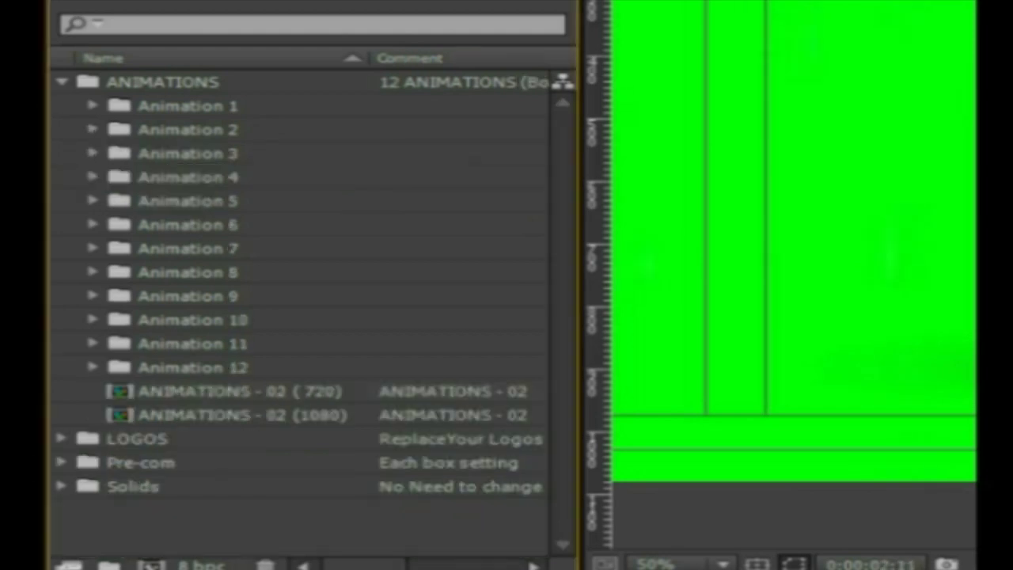
left_click(93, 152)
left_click(226, 177)
double_click(226, 176)
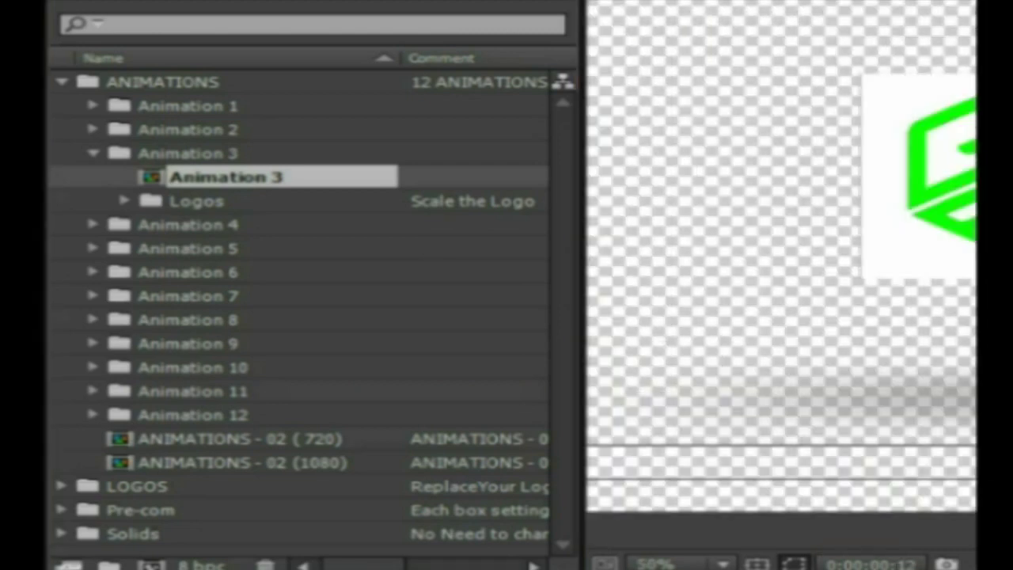
double_click(229, 390)
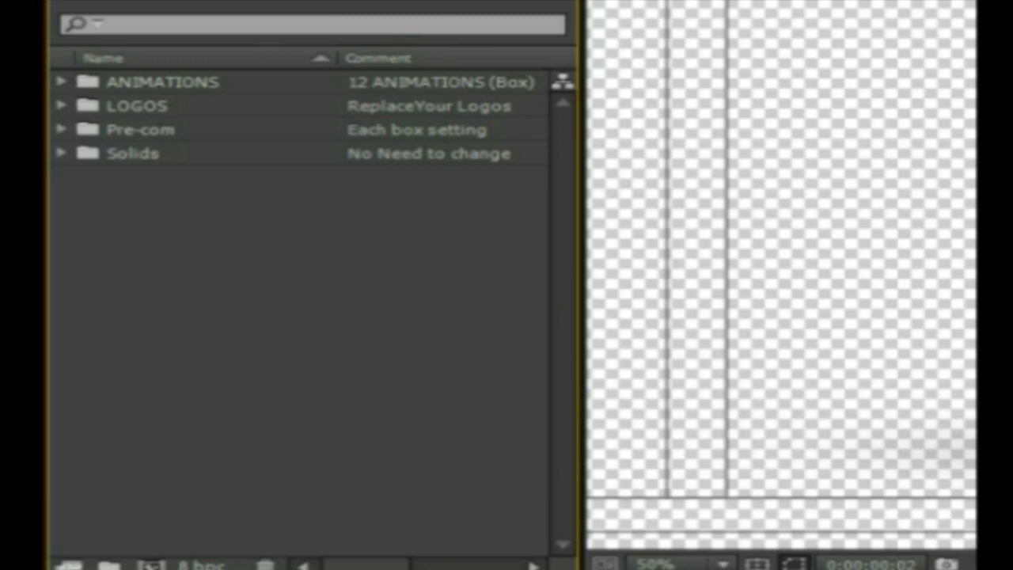
Begin editing the LOGOS folder comment, leaving it unchanged
left_click(427, 106)
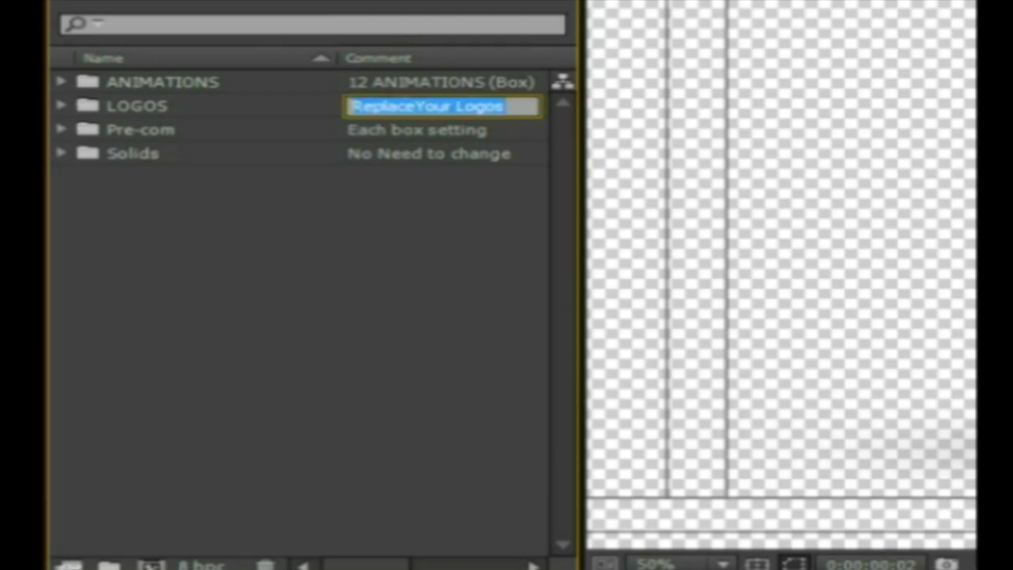
left_click(491, 105)
key("ctrl+a")
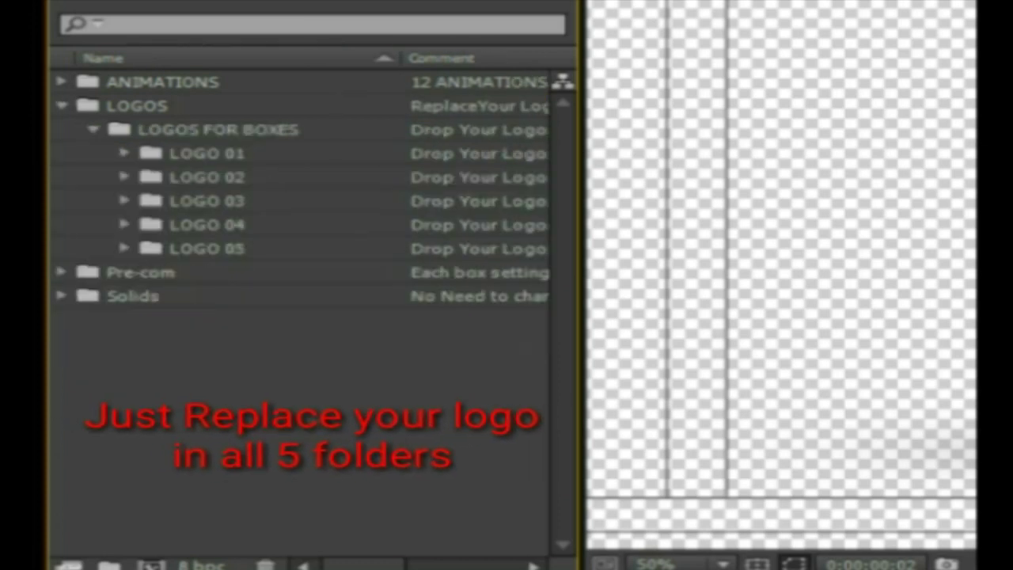
Browse the LOGO 01–05 folders and open the LOGO 01 composition
left_click(207, 154)
left_click(206, 177)
left_click(207, 201)
left_click(210, 249)
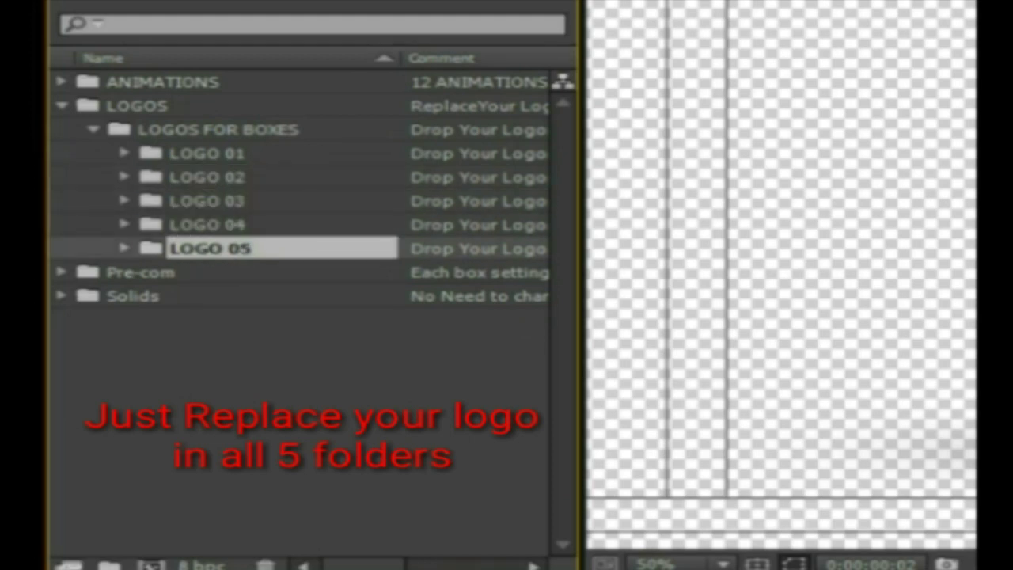
left_click(208, 154)
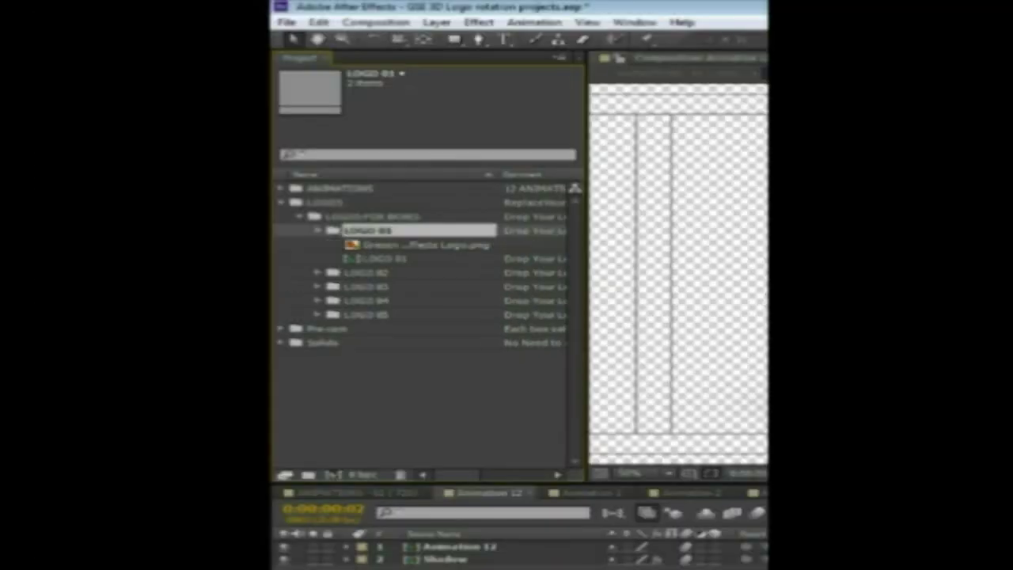
double_click(384, 259)
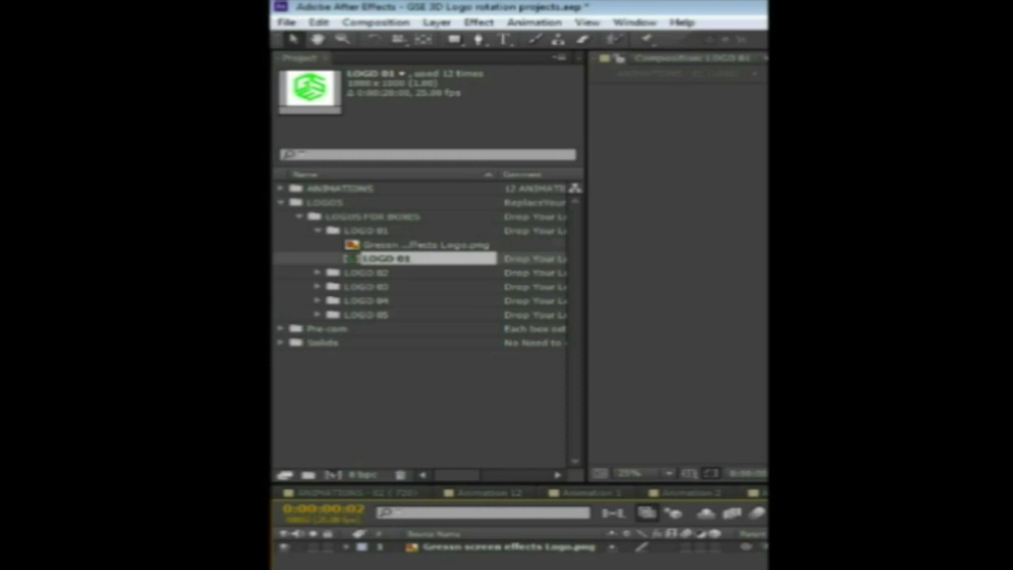
Import the Green screen effects Logo image and add it as a layer in LOGO 01
left_click(287, 23)
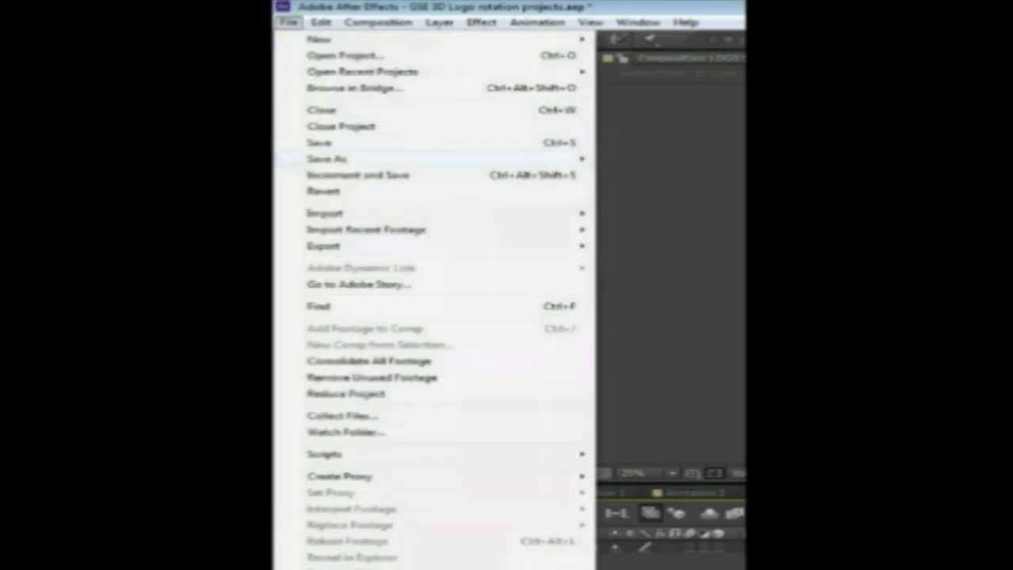
mouse_move(325, 213)
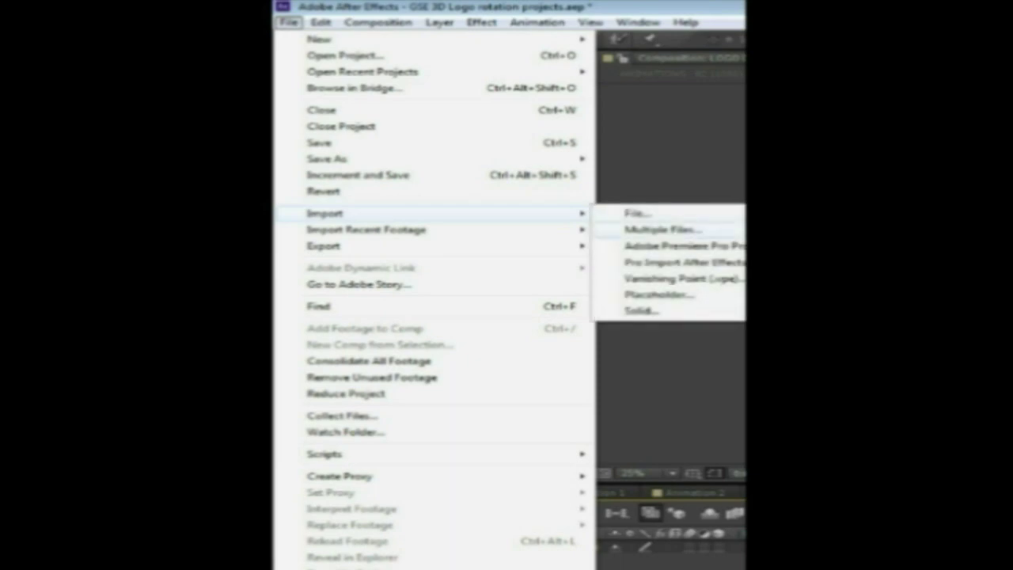
left_click(635, 213)
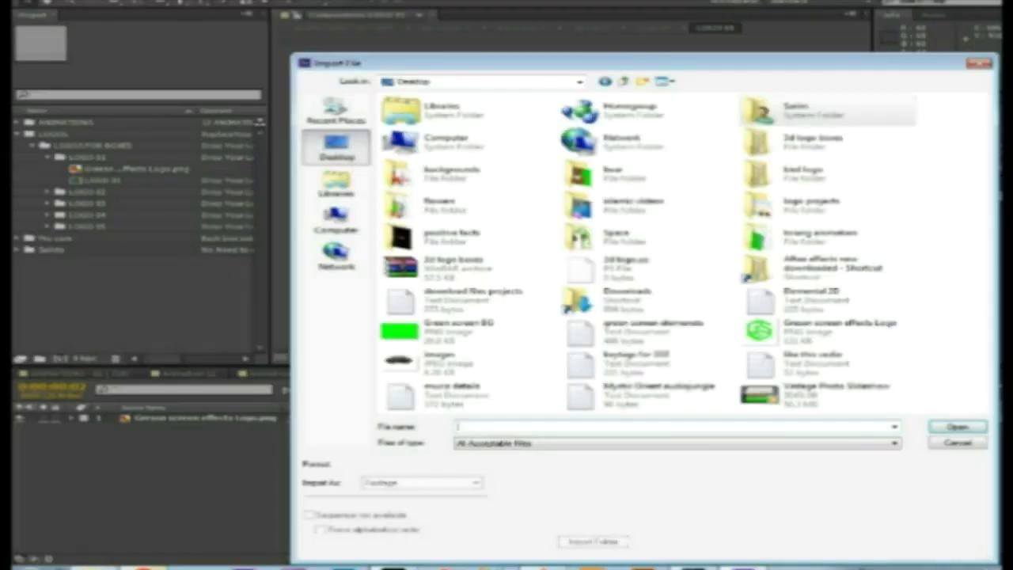
double_click(791, 329)
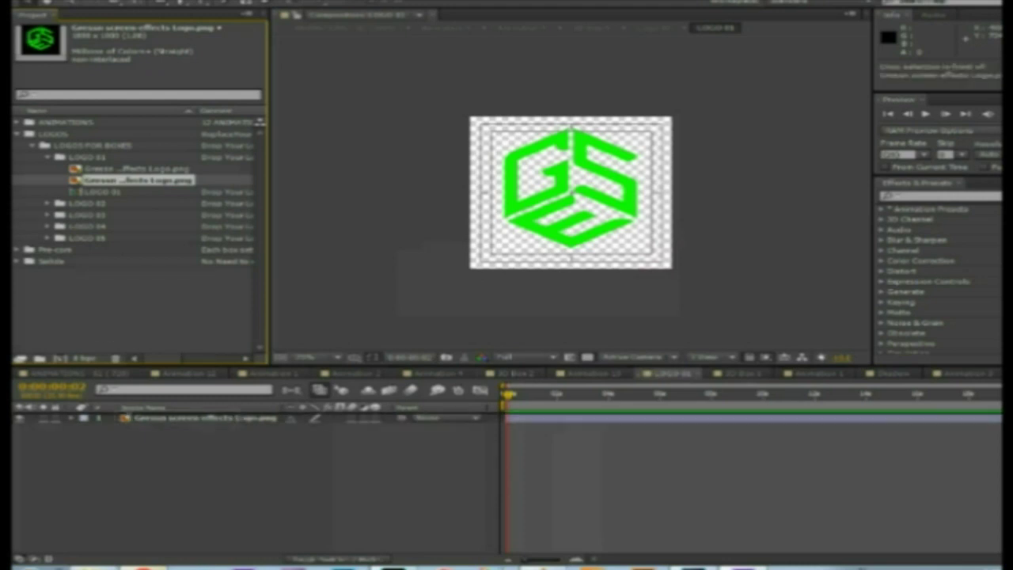
left_click_drag(137, 180, 198, 420)
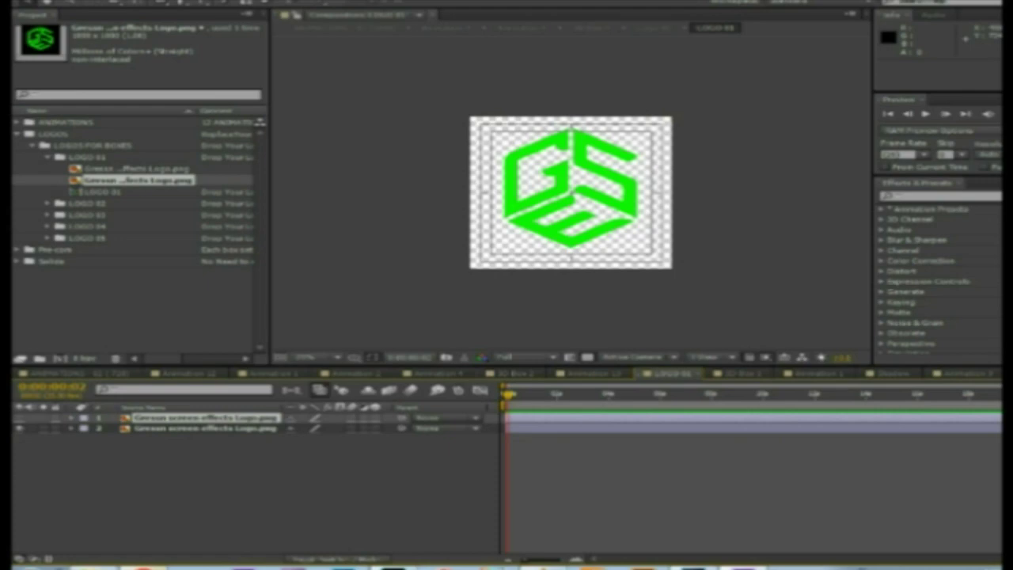
left_click(49, 157)
left_click(48, 168)
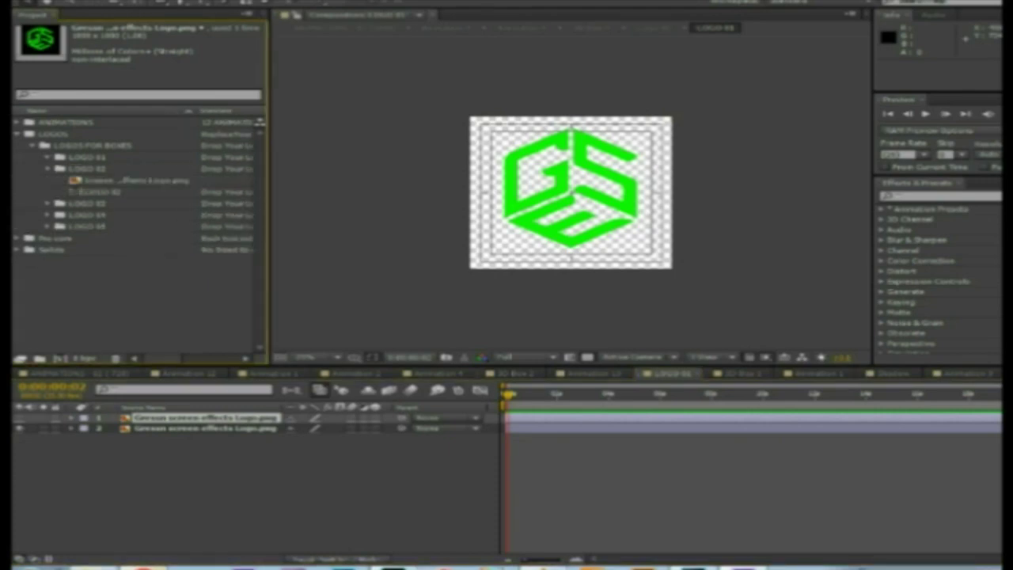
Open LOGO 02, import the logo PNG and add it as the composition's second layer
double_click(95, 191)
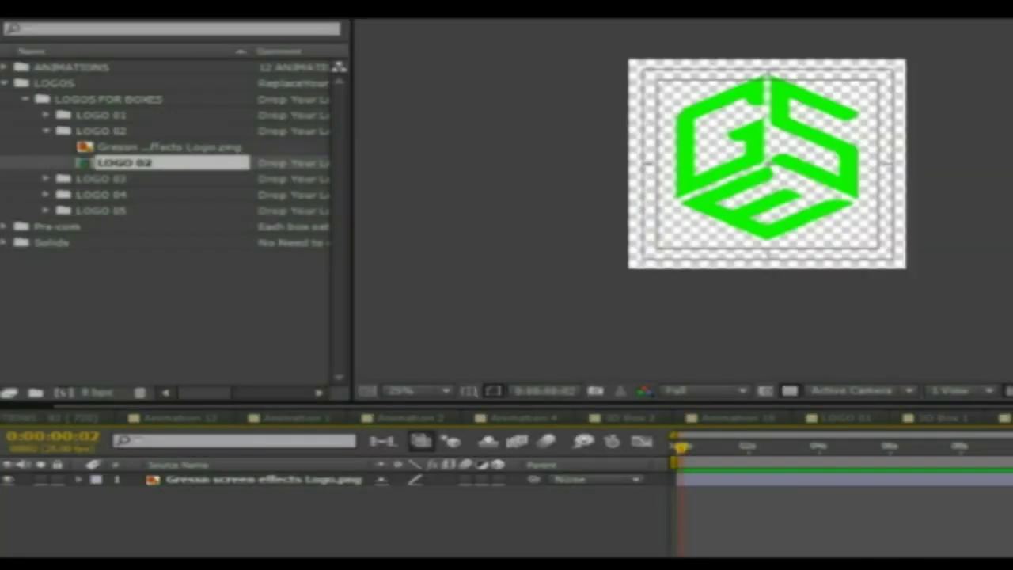
key("alt+f")
mouse_move(51, 95)
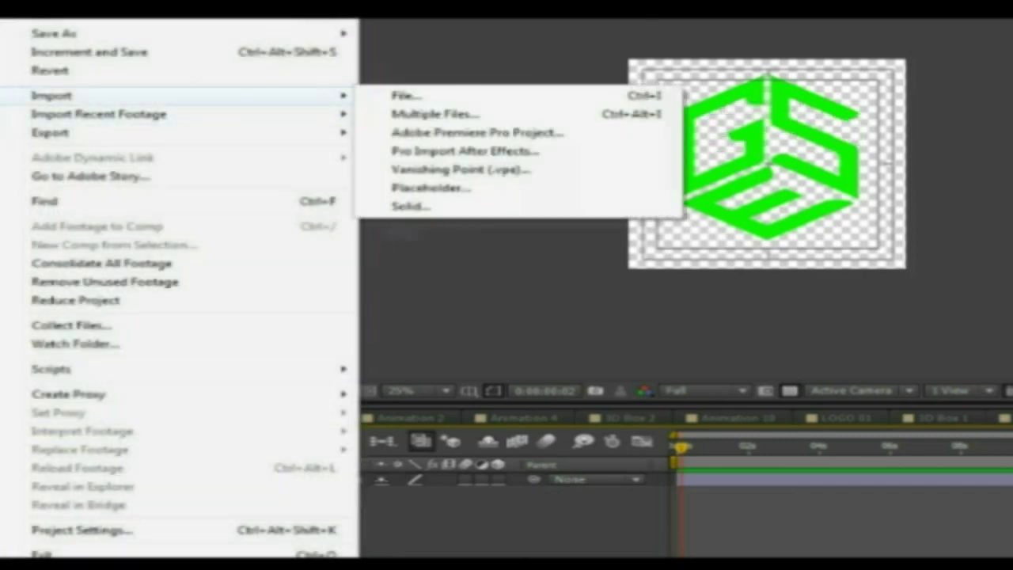
key("Return")
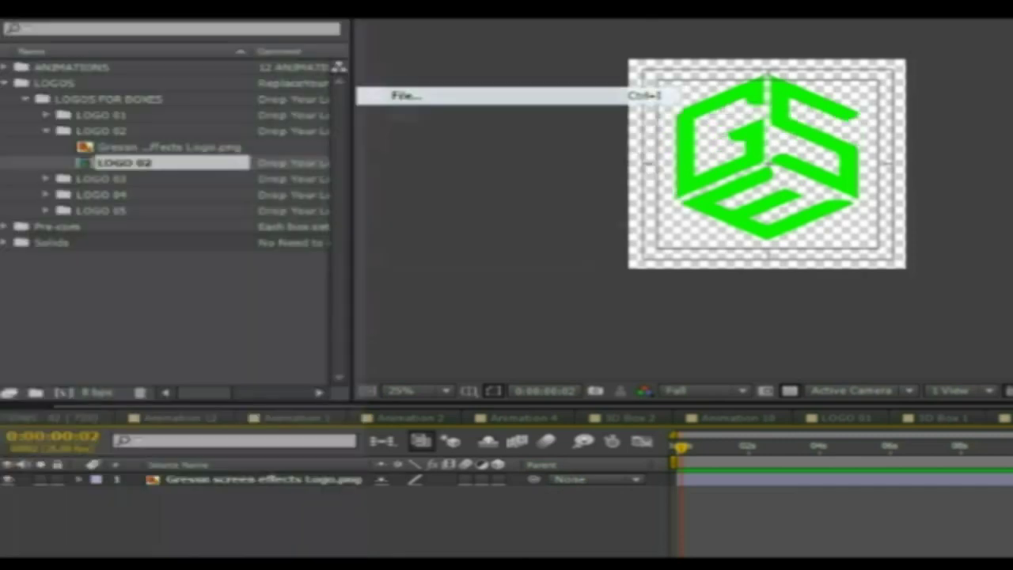
key("Return")
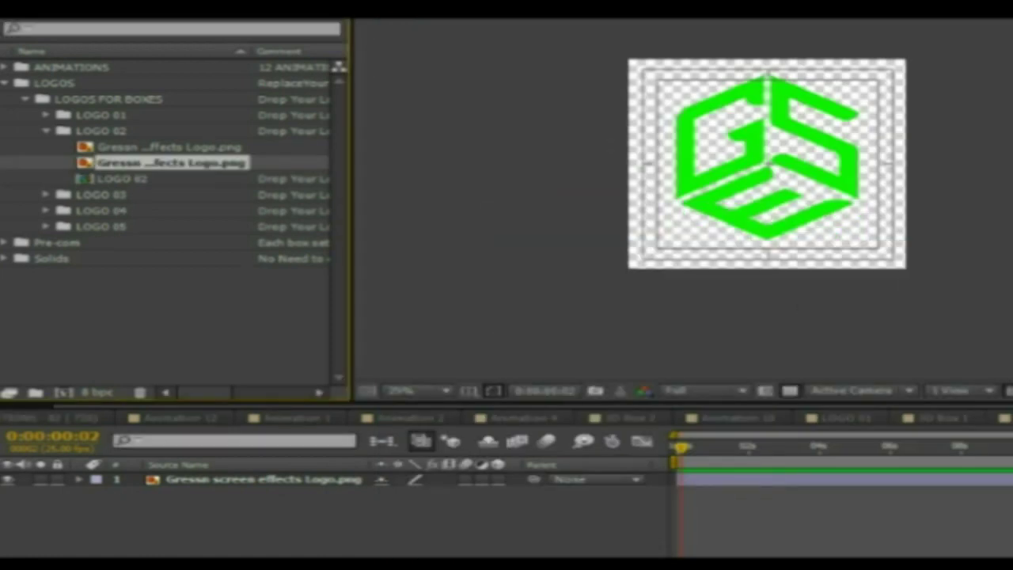
left_click_drag(172, 162, 201, 507)
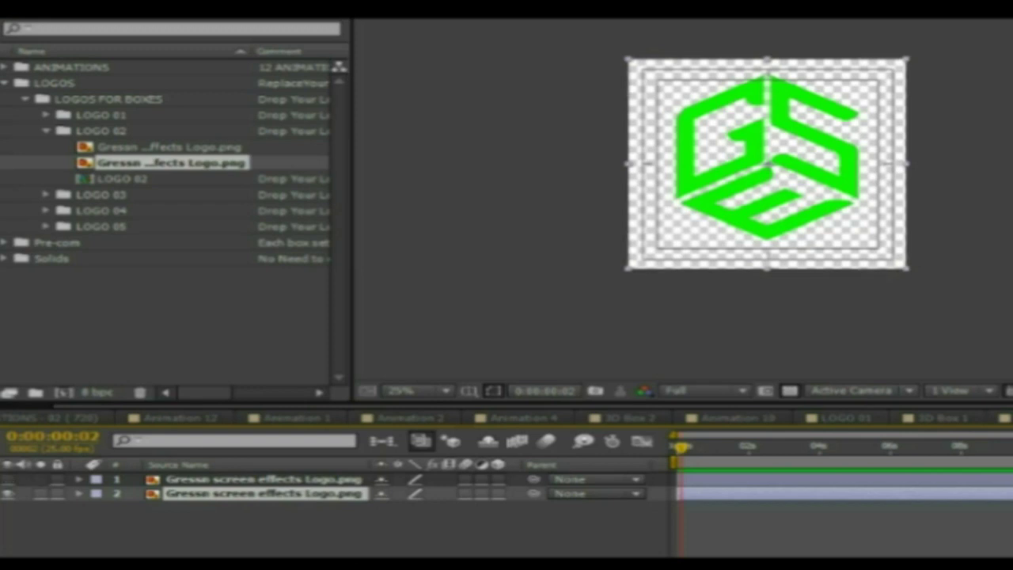
left_click(46, 131)
left_click(46, 147)
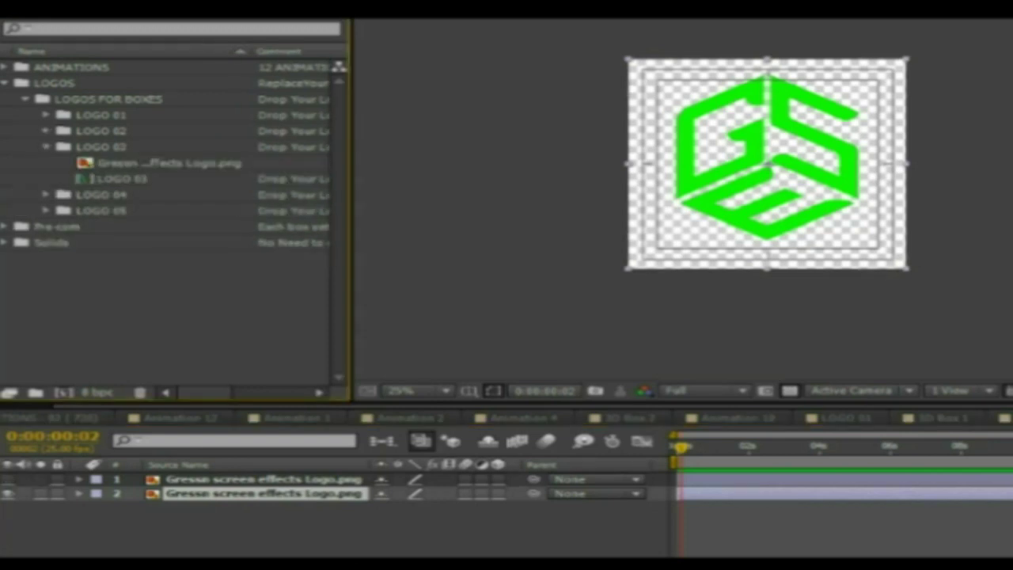
Open LOGO 03 and delete its existing logo layer
double_click(123, 178)
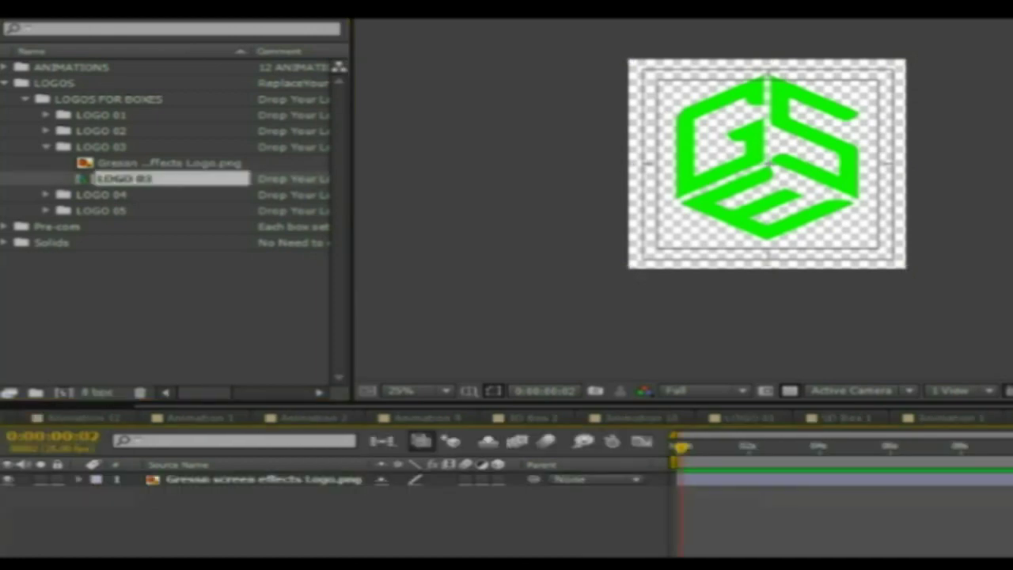
left_click(263, 479)
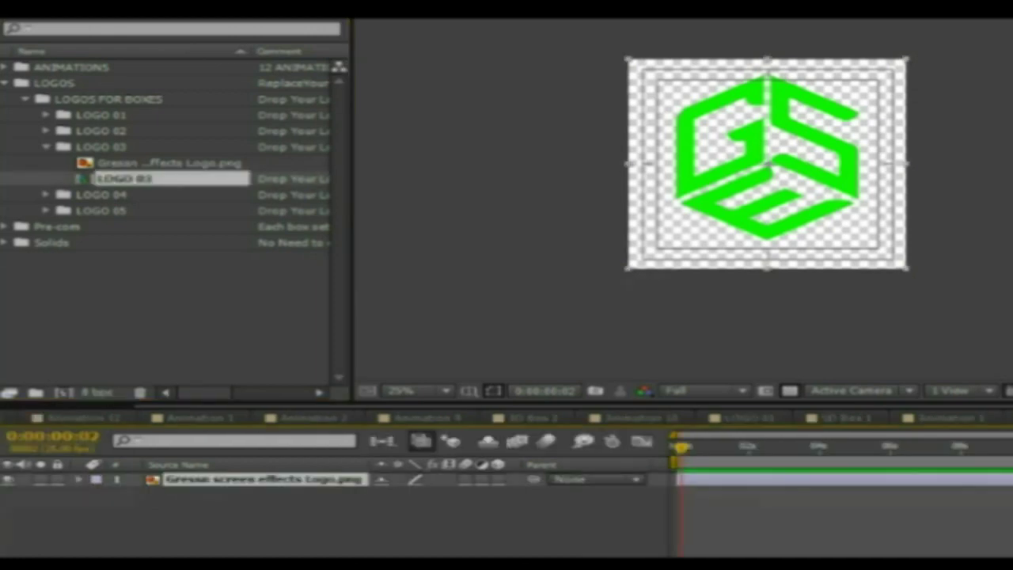
key("Delete")
Import the logo PNG into LOGO 03's folder, place it in the composition and shrink it slightly
key("alt+f")
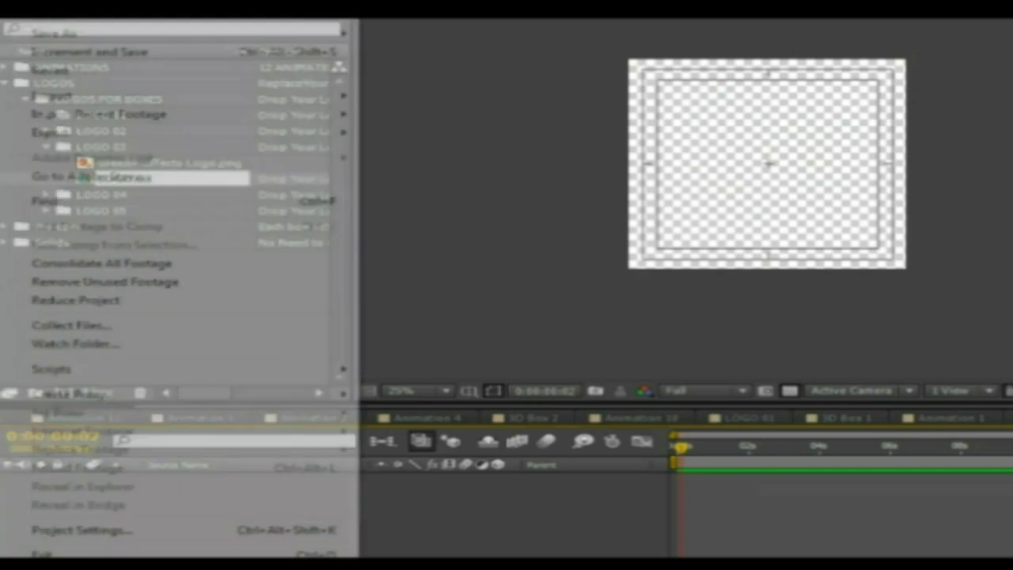
left_click(444, 97)
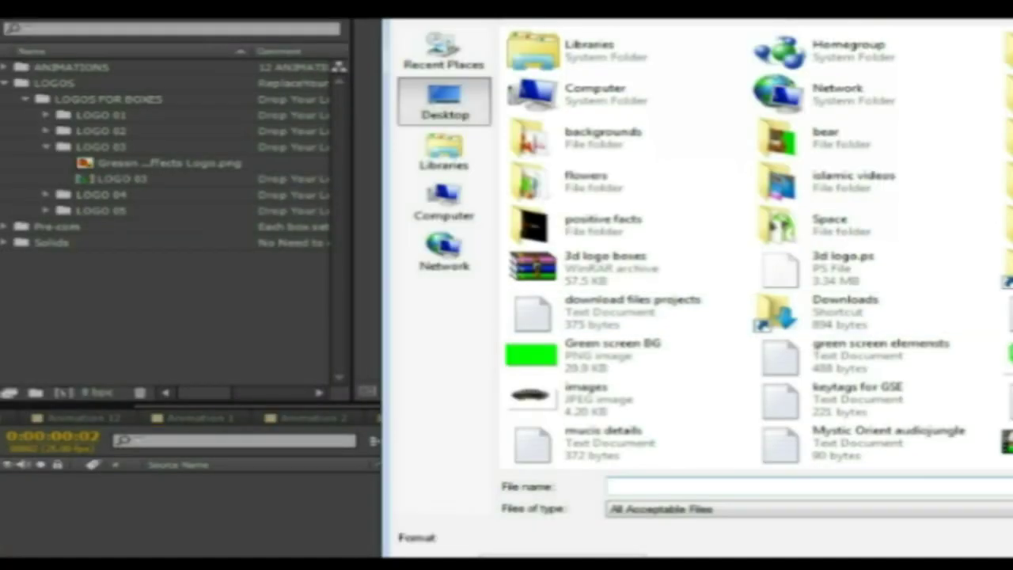
key("Return")
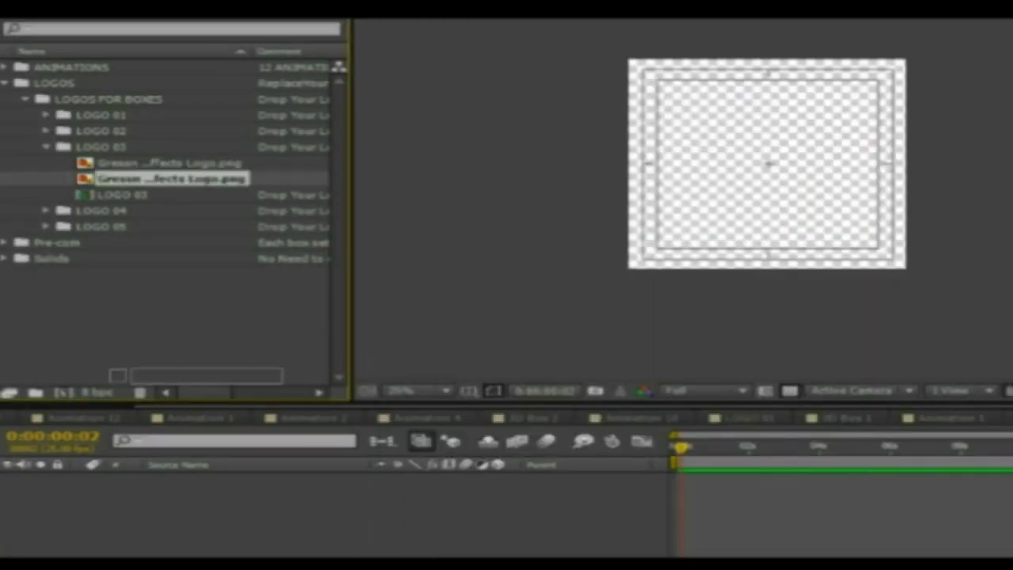
left_click_drag(173, 179, 198, 481)
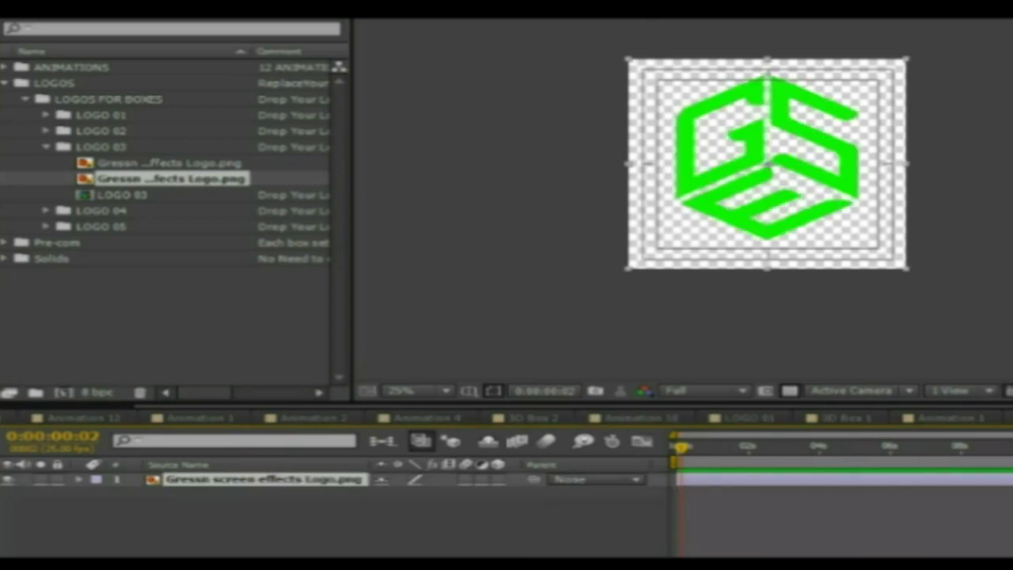
key("ctrl+alt+f")
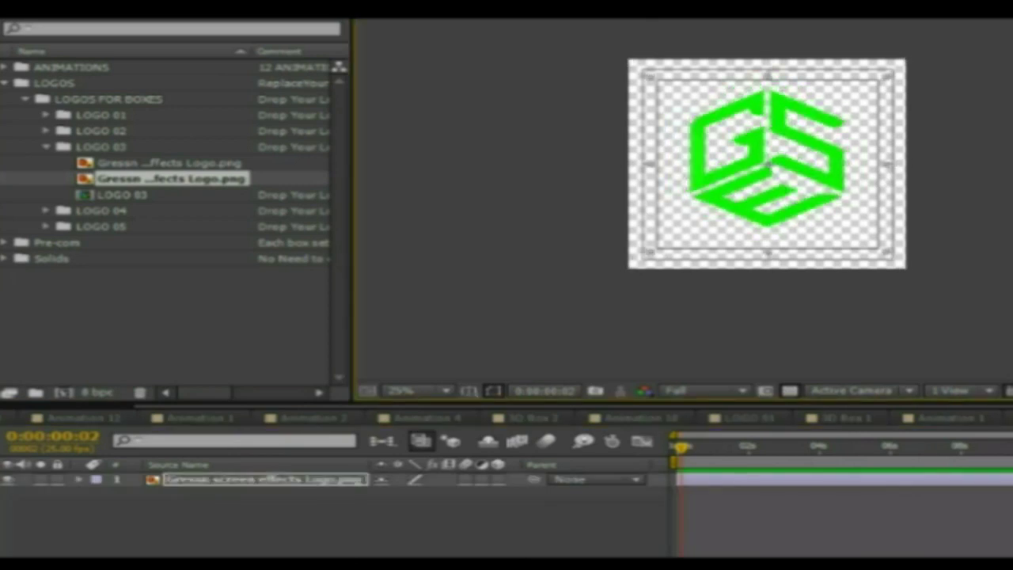
left_click(46, 147)
left_click(103, 162)
left_click(103, 178)
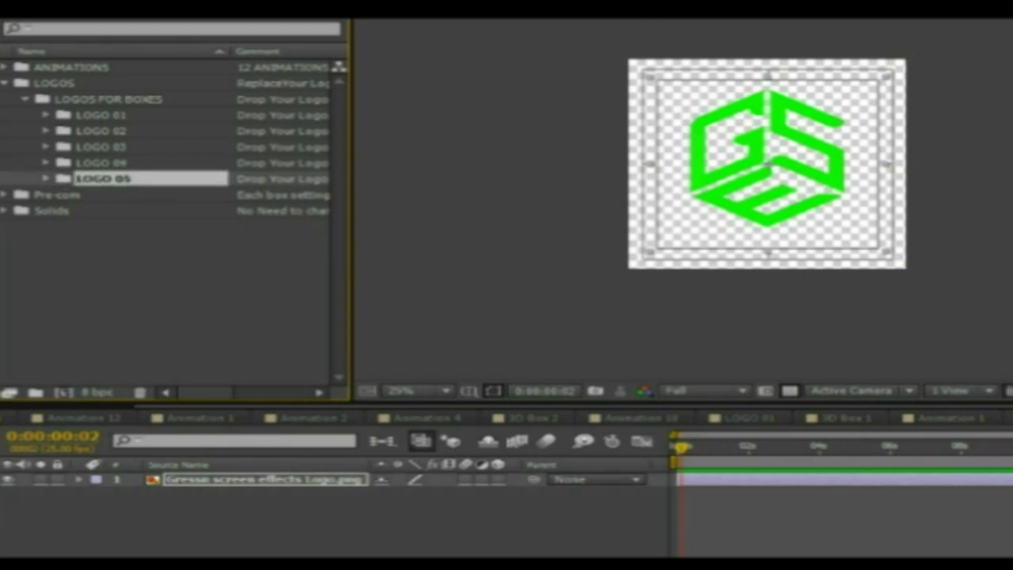
Preview the Animation 1 composition, then open the Logo 01–04 compositions
left_click(25, 99)
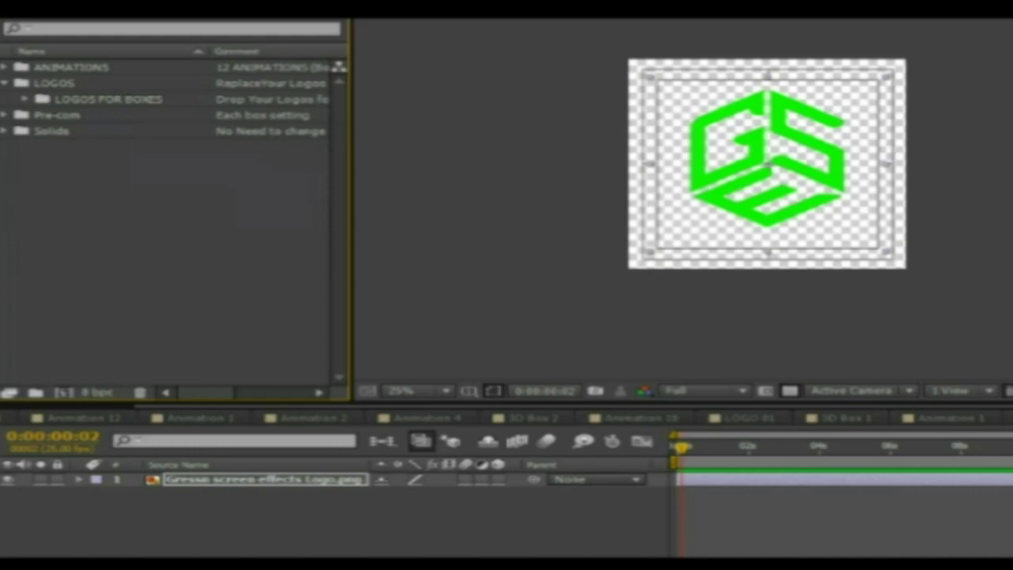
left_click(5, 67)
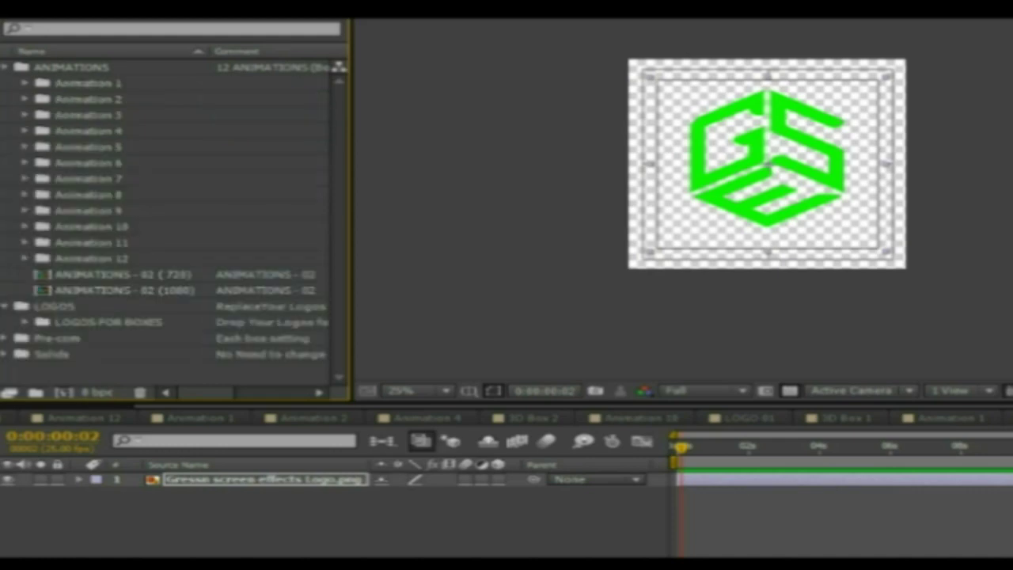
left_click(26, 83)
double_click(114, 98)
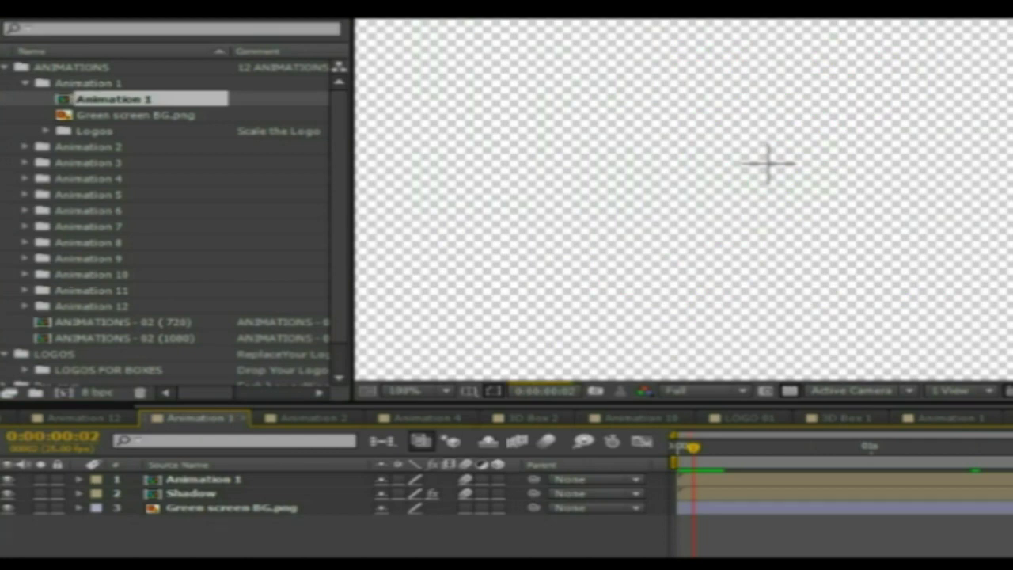
key("space")
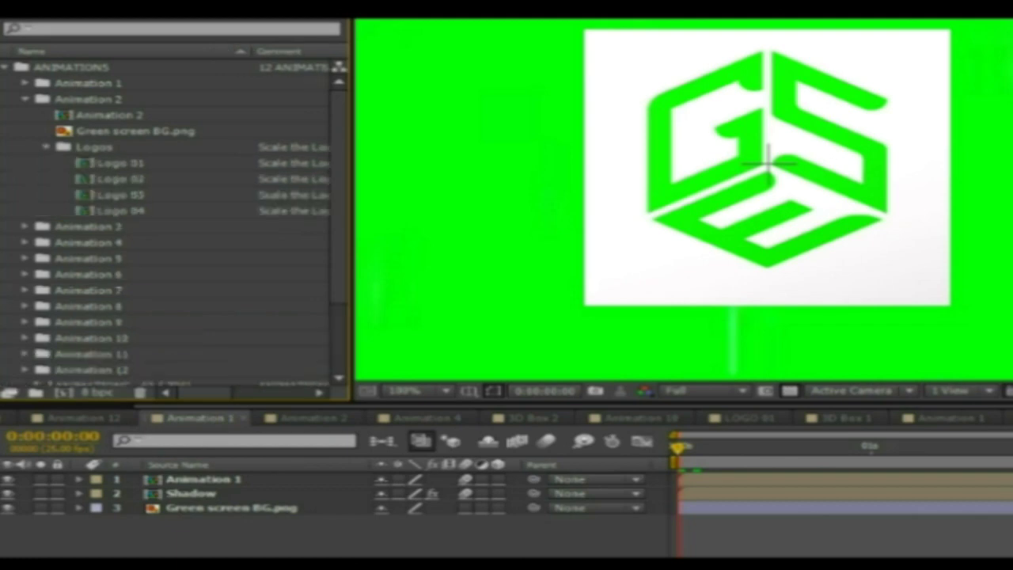
double_click(120, 162)
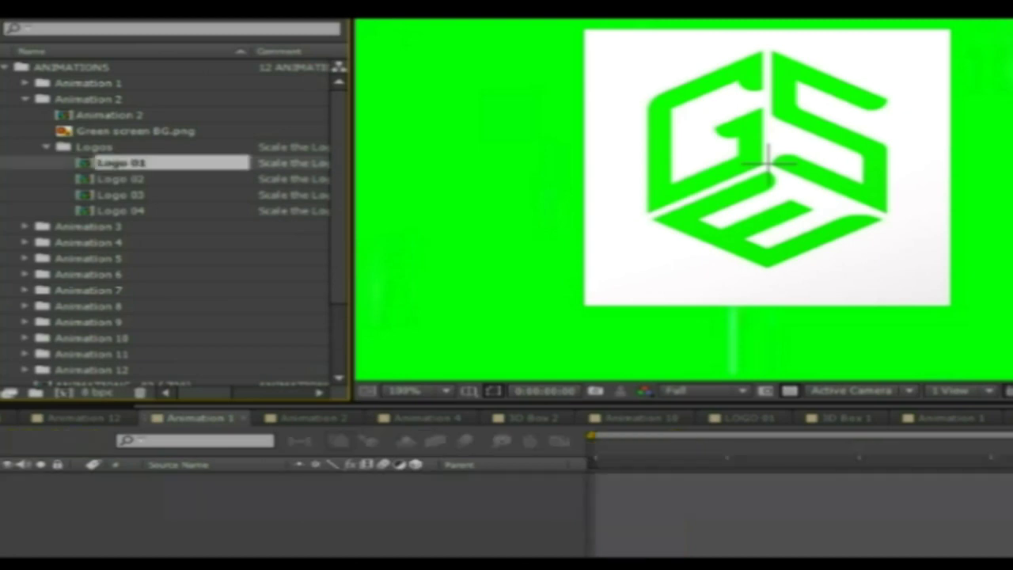
double_click(120, 178)
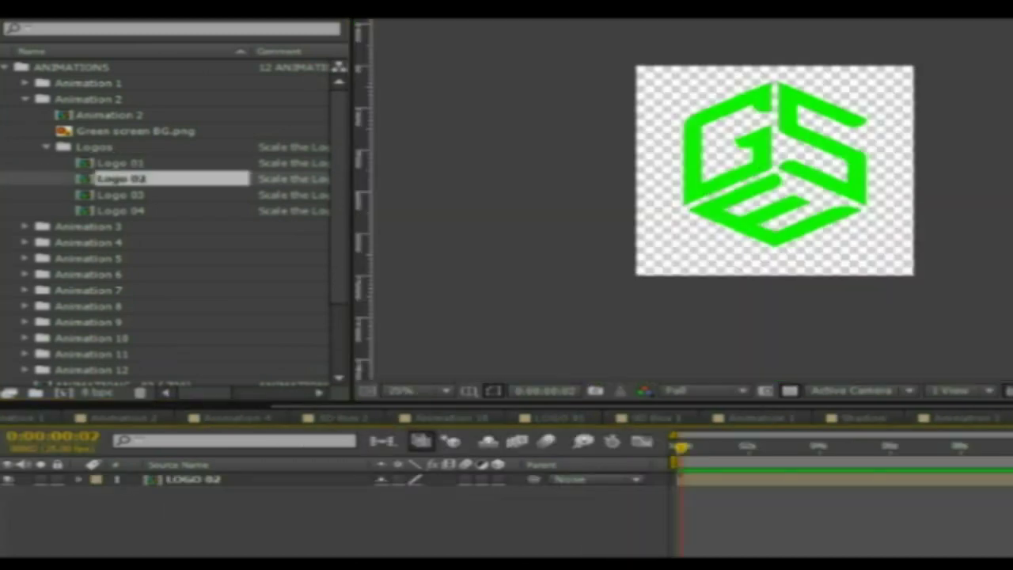
double_click(120, 194)
double_click(120, 209)
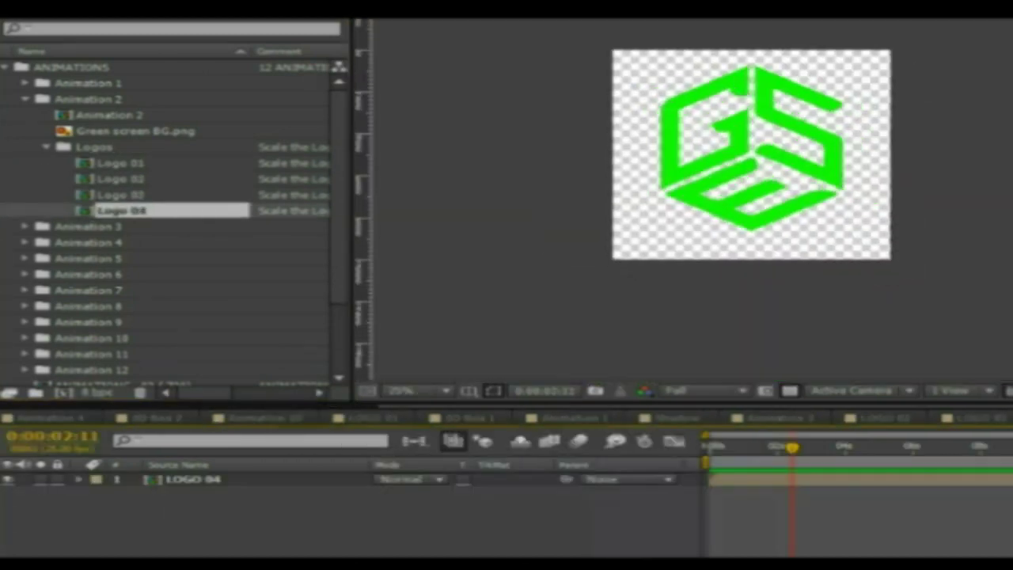
Collapse the Logos and ANIMATIONS folders, expand Pre-comp > ANIMATIONS and open 3D Box 1
left_click(46, 146)
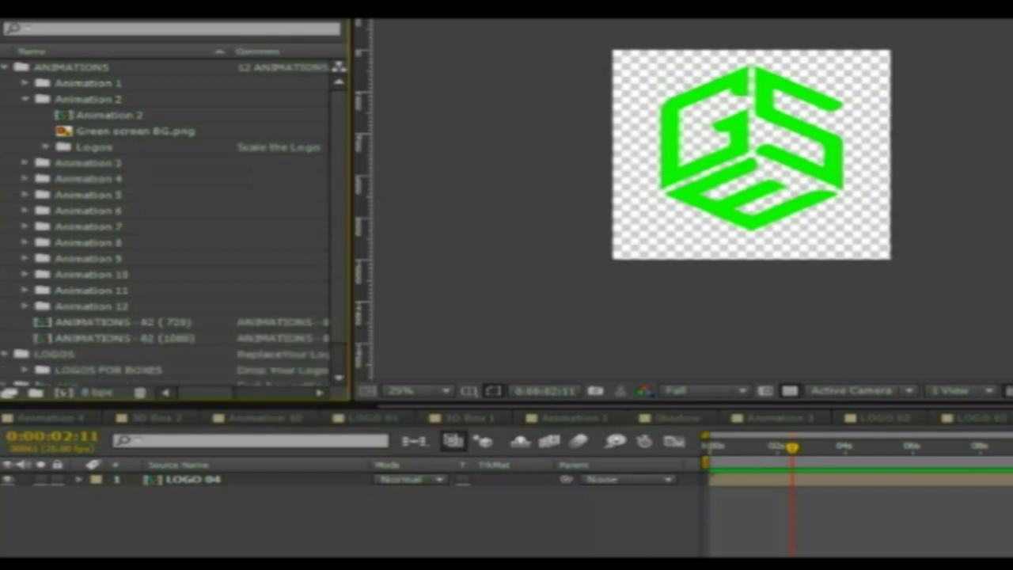
left_click(25, 99)
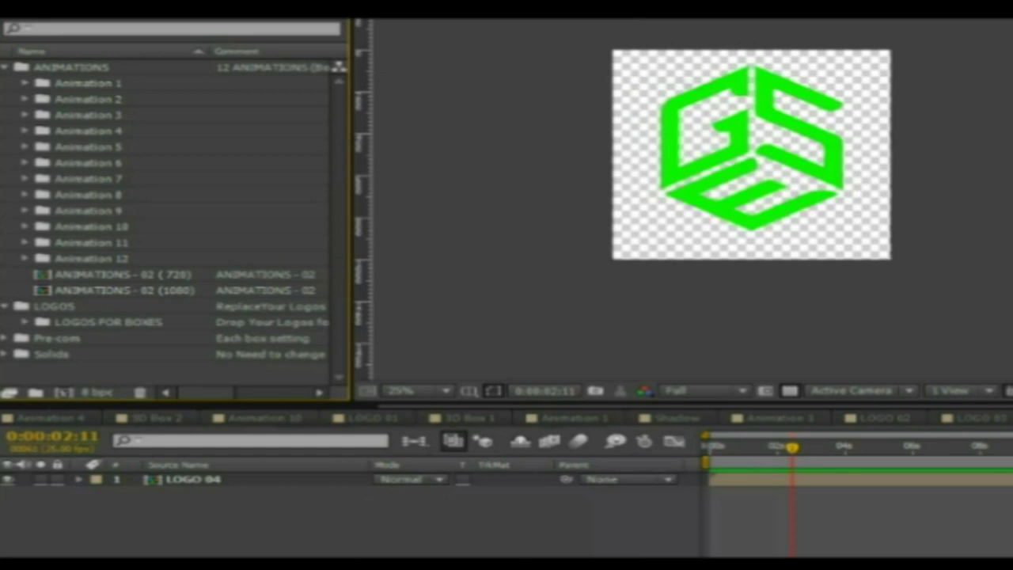
left_click(7, 68)
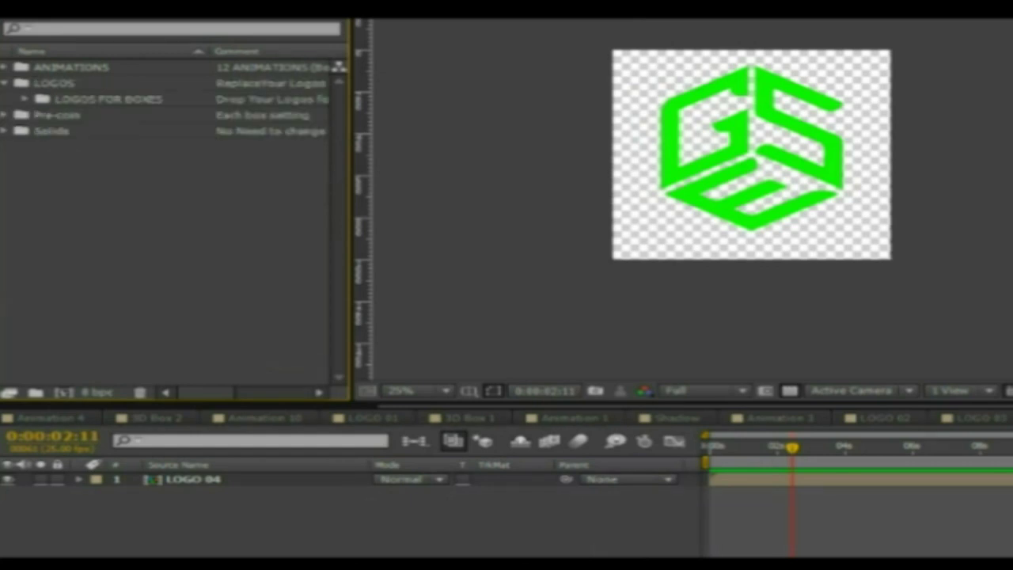
left_click(111, 99)
left_click(6, 115)
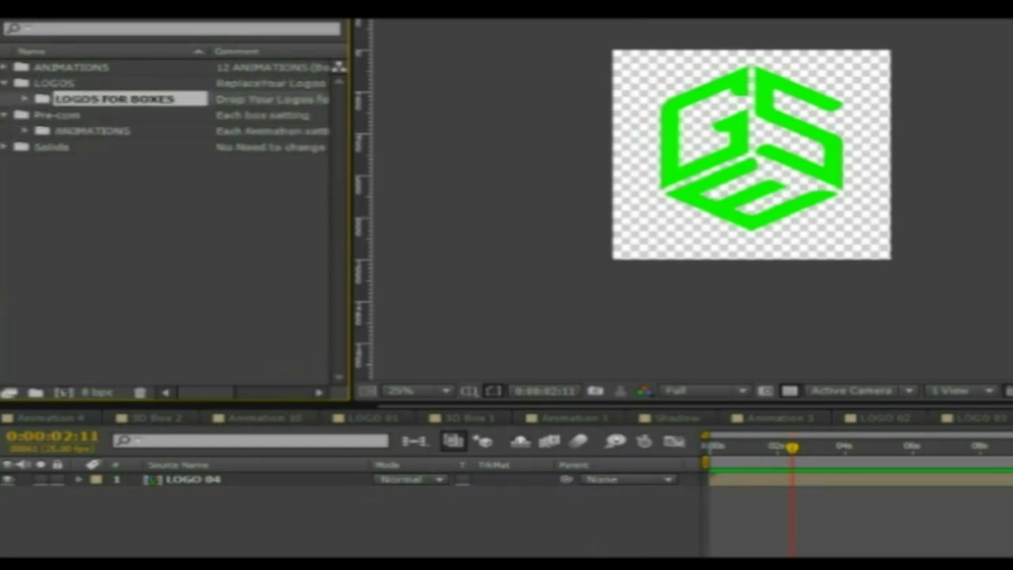
left_click(25, 131)
double_click(123, 146)
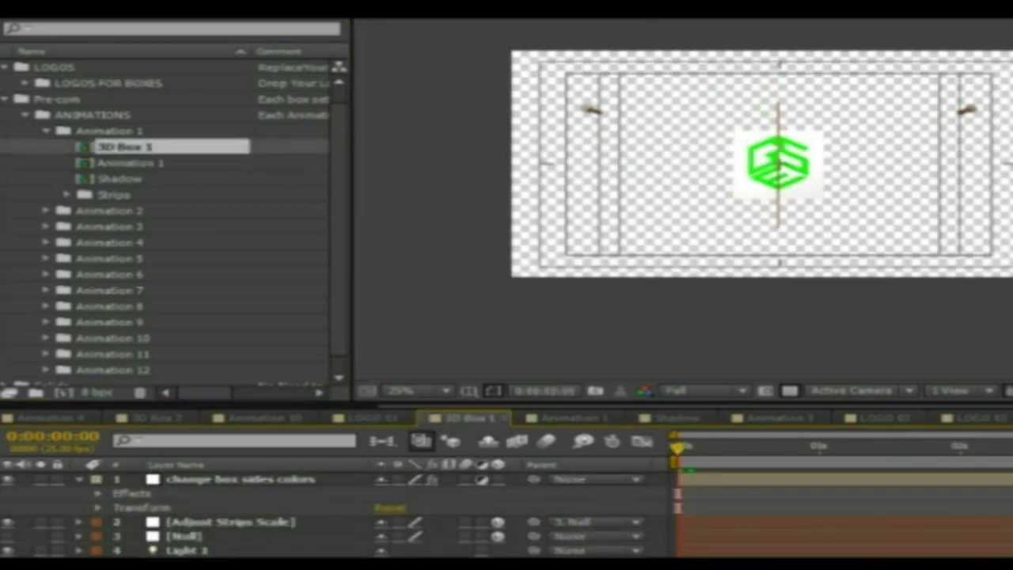
Open the Animation 1 and Shadow comps, then preview the 3D Box 1 box animation
double_click(130, 163)
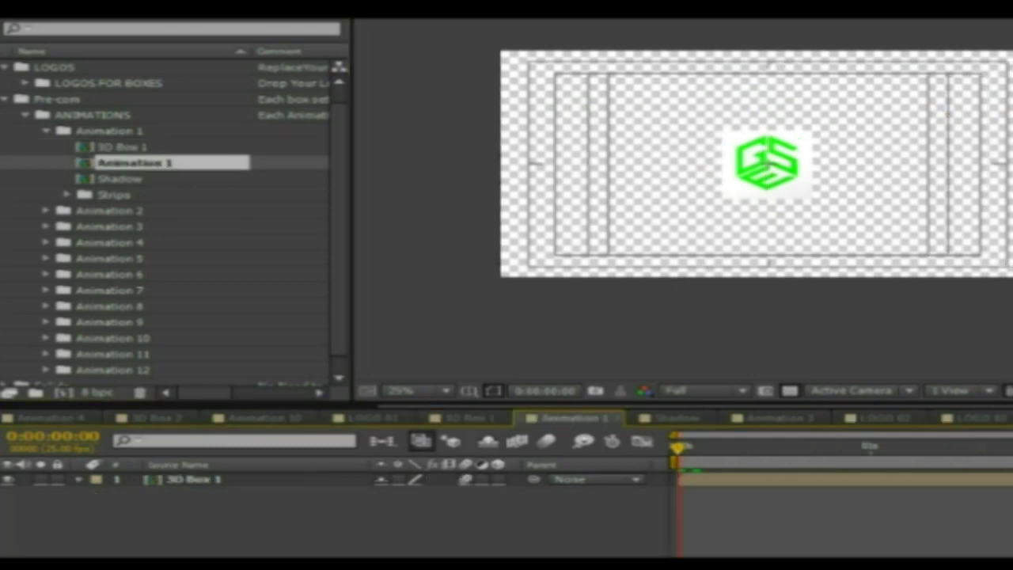
double_click(121, 178)
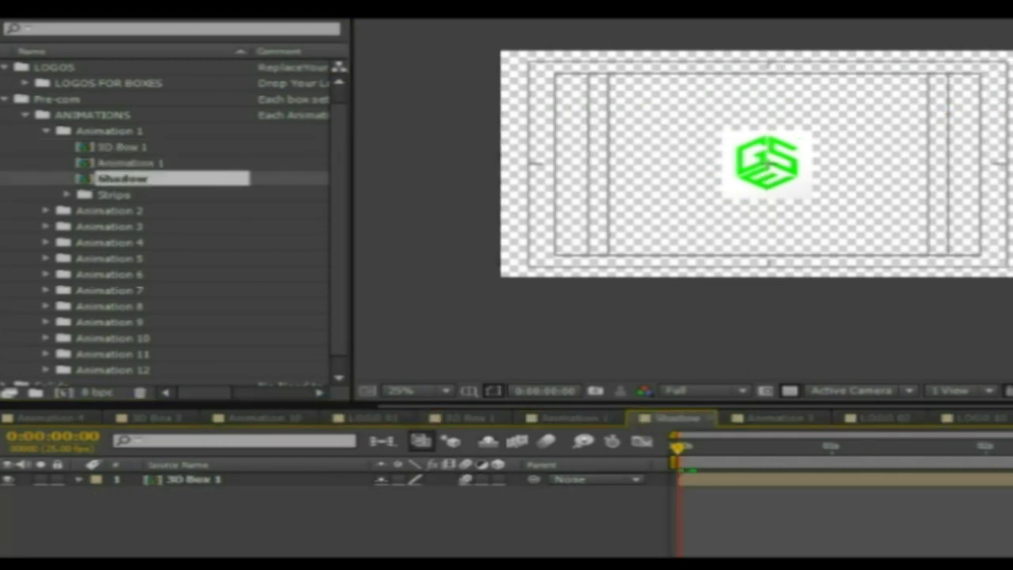
double_click(123, 146)
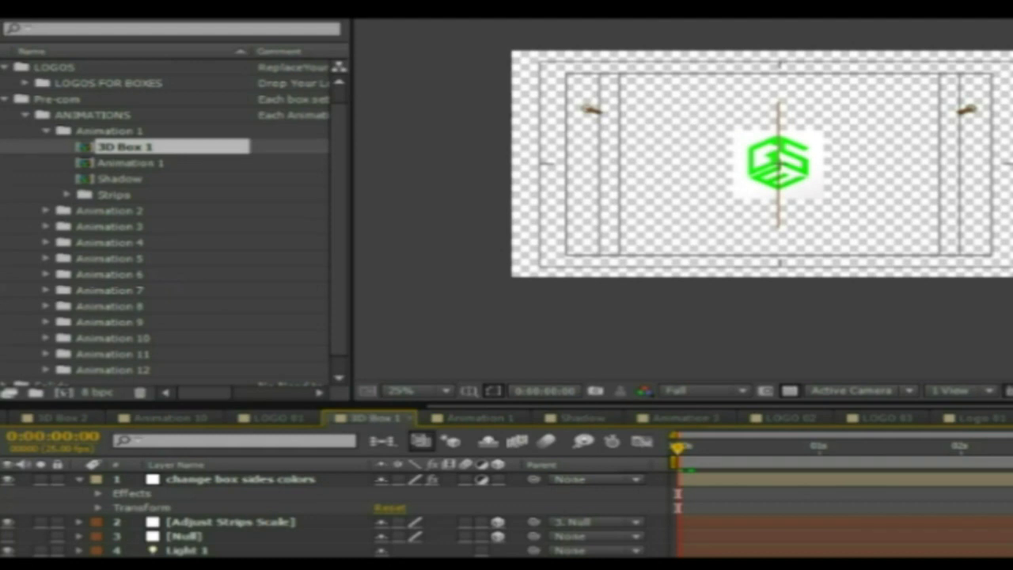
key("space")
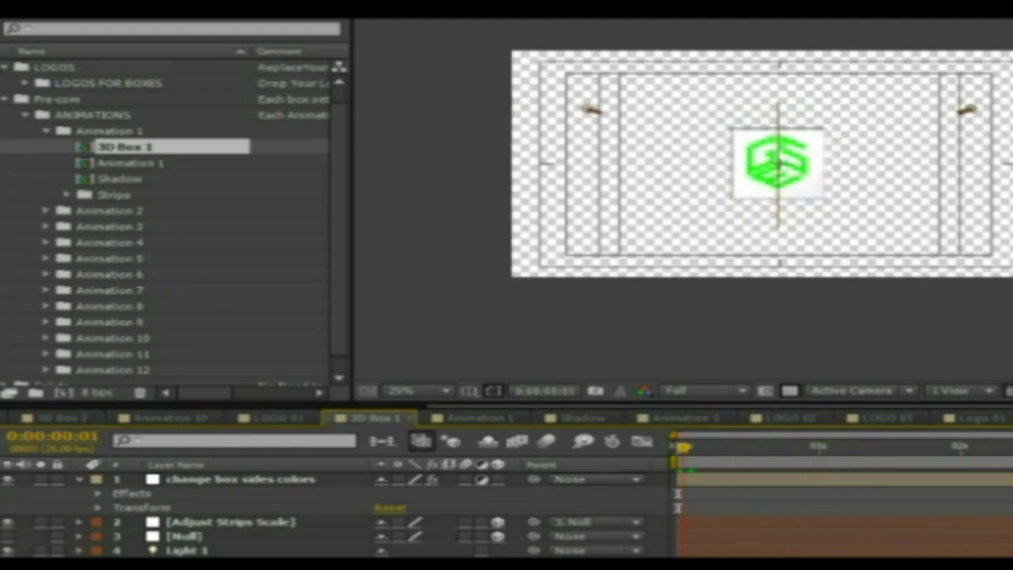
scroll(317, 515, "down", 3)
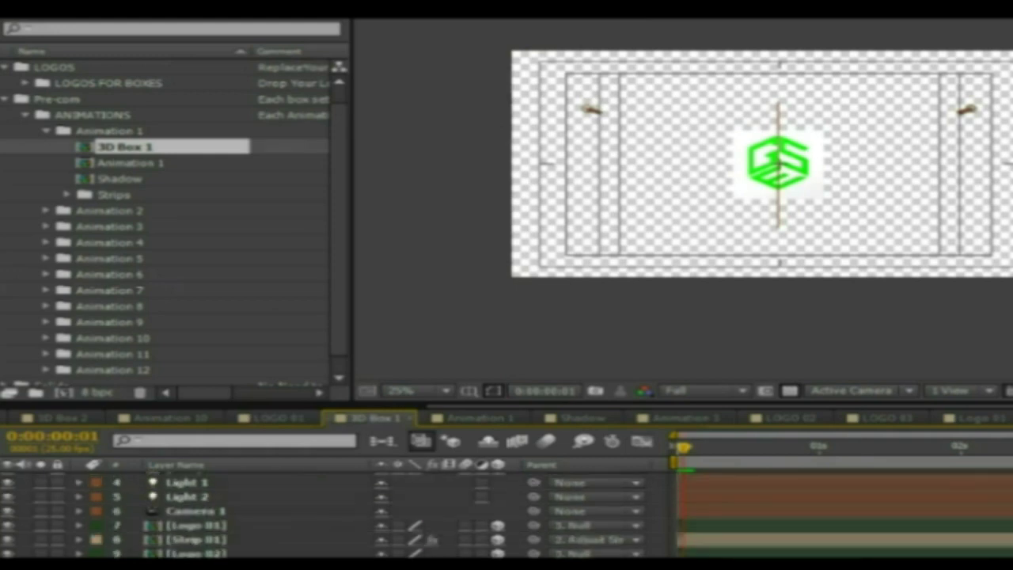
scroll(317, 515, "up", 3)
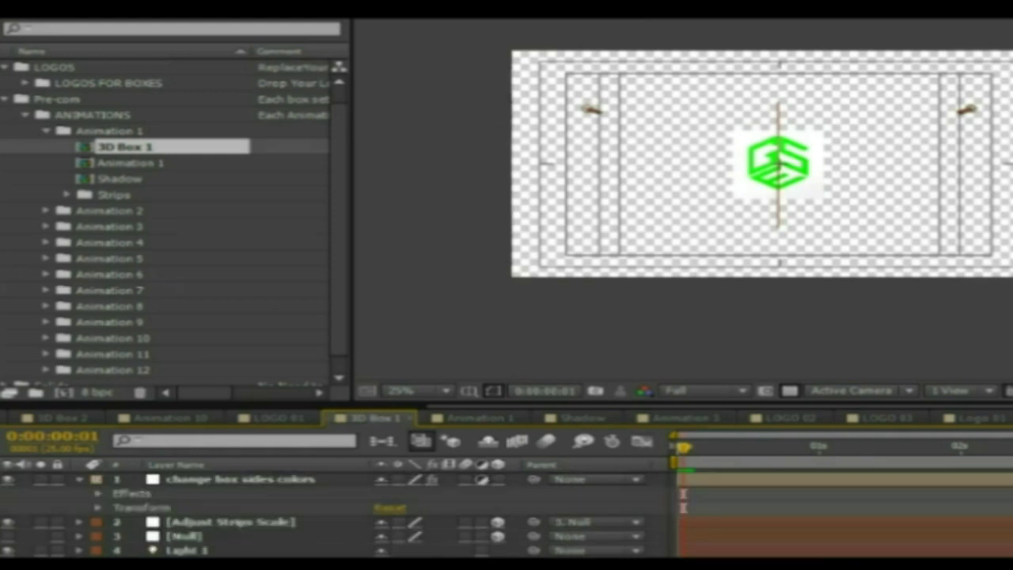
Fold the change box sides colors properties and collapse the Animation 1 and Pre-com ANIMATIONS folders
key("ctrl+grave")
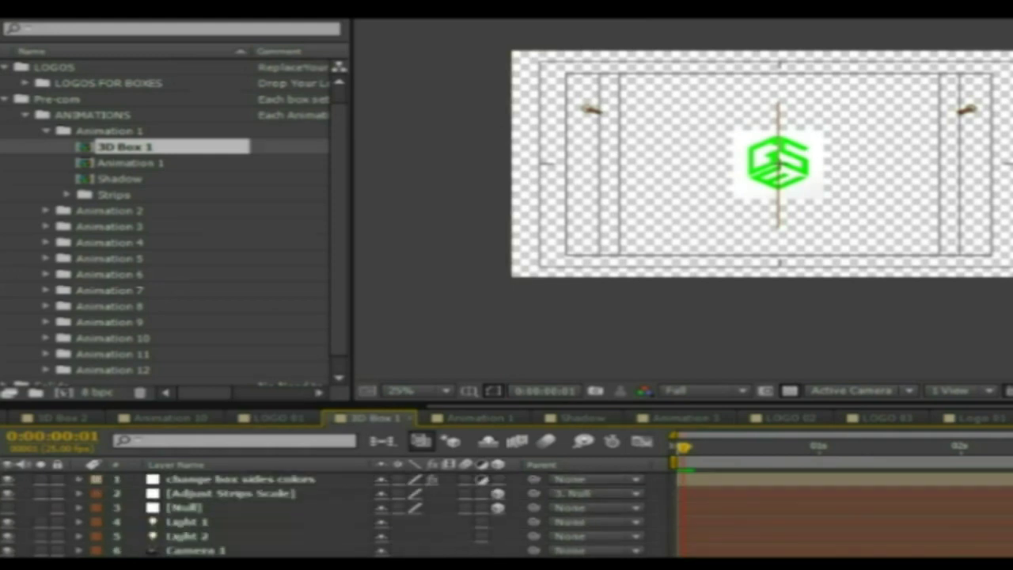
left_click(46, 130)
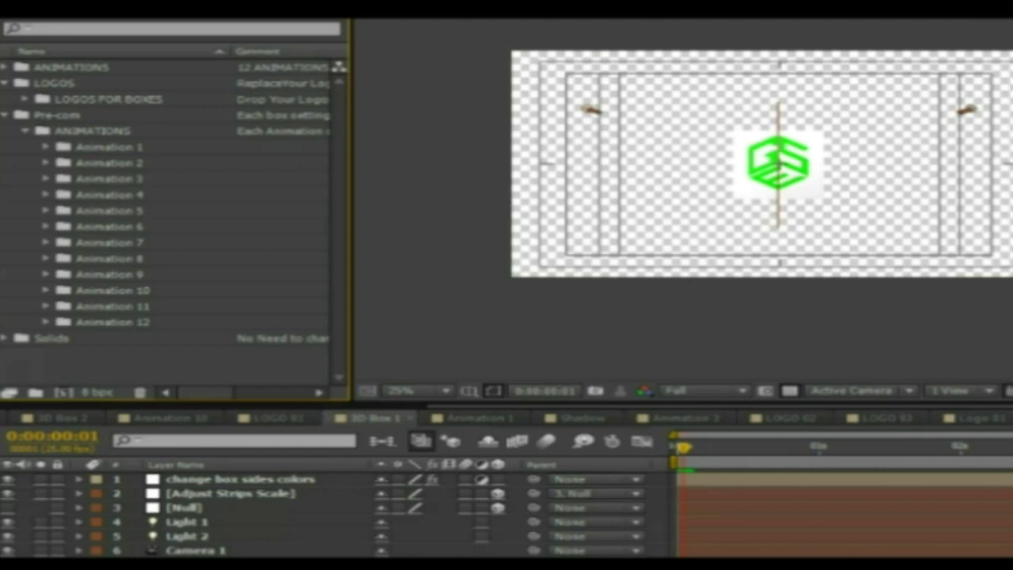
left_click(26, 131)
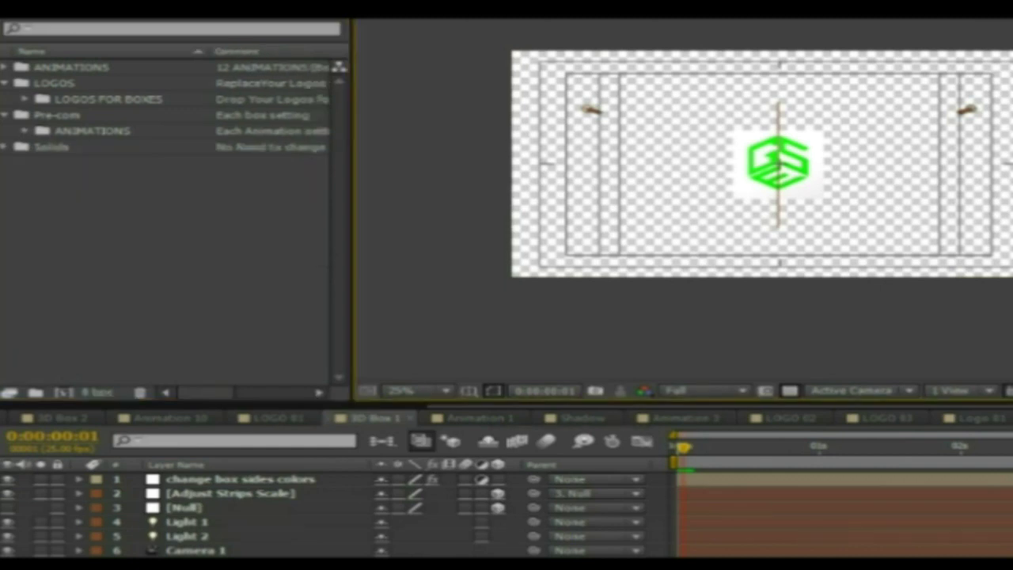
left_click(270, 131)
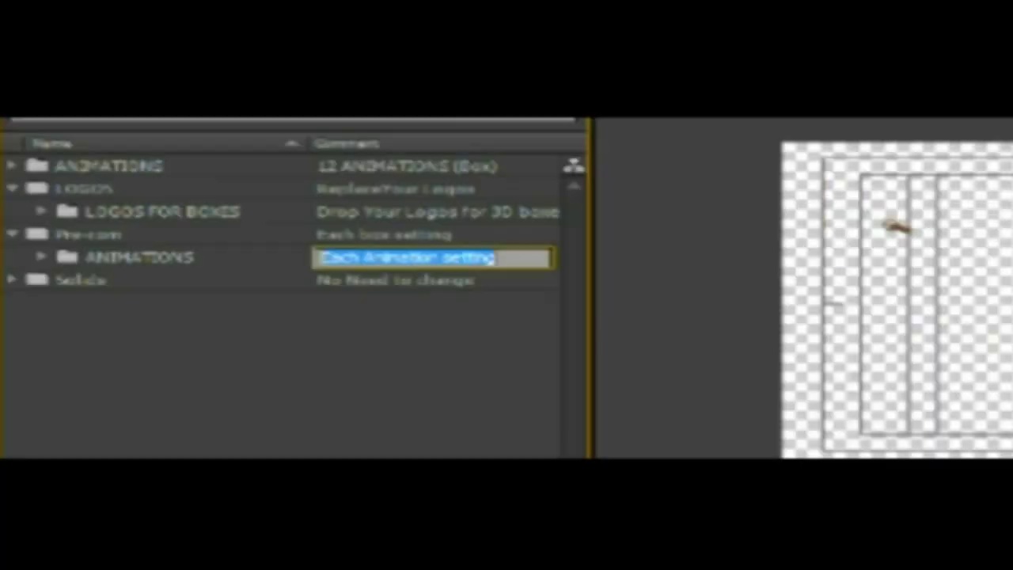
Expand both ANIMATIONS folders and Animation 1, then select 3D Box 1 and its change box sides colors layer
key("Return")
left_click(41, 256)
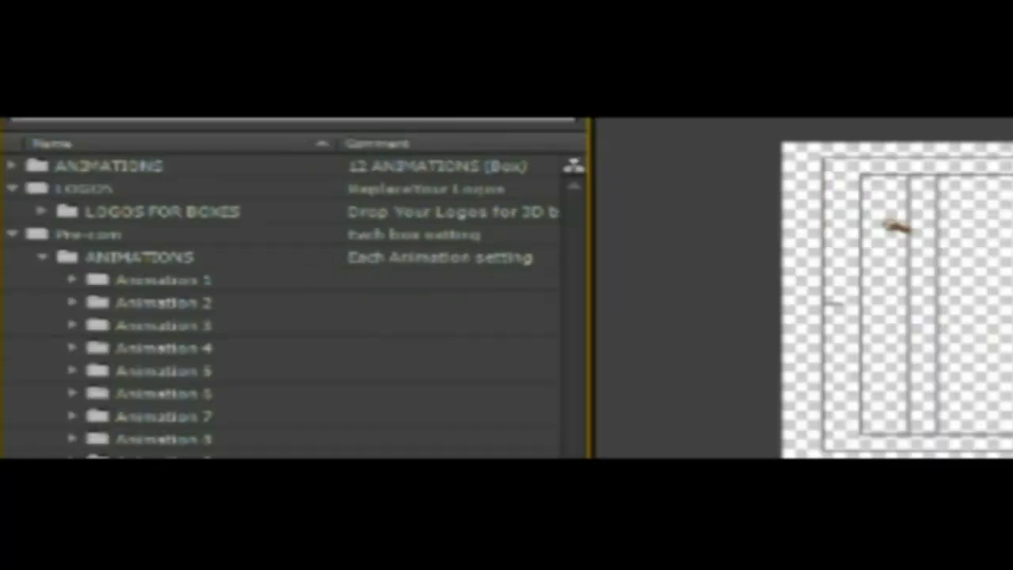
left_click(12, 166)
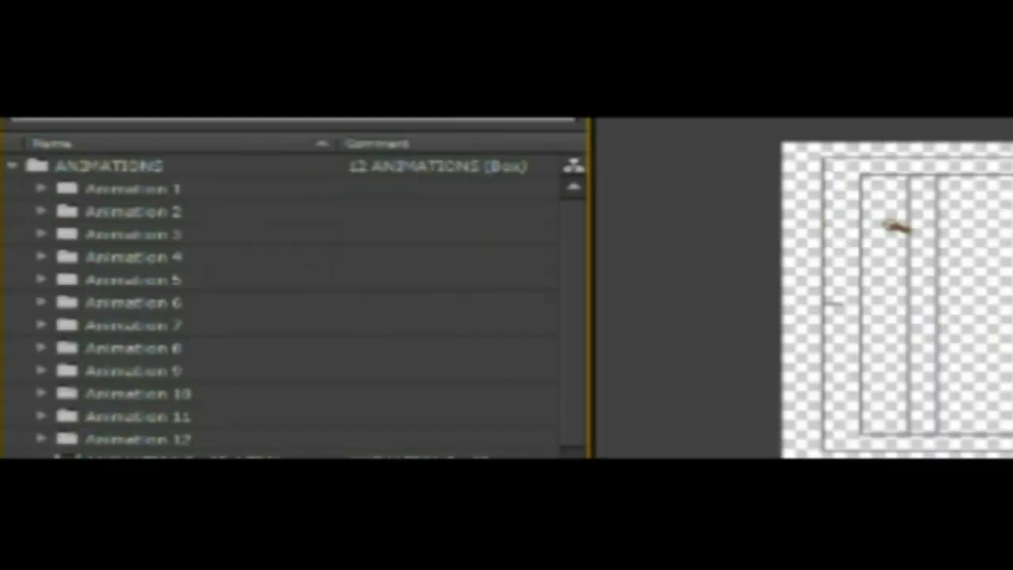
left_click(134, 188)
key("Return")
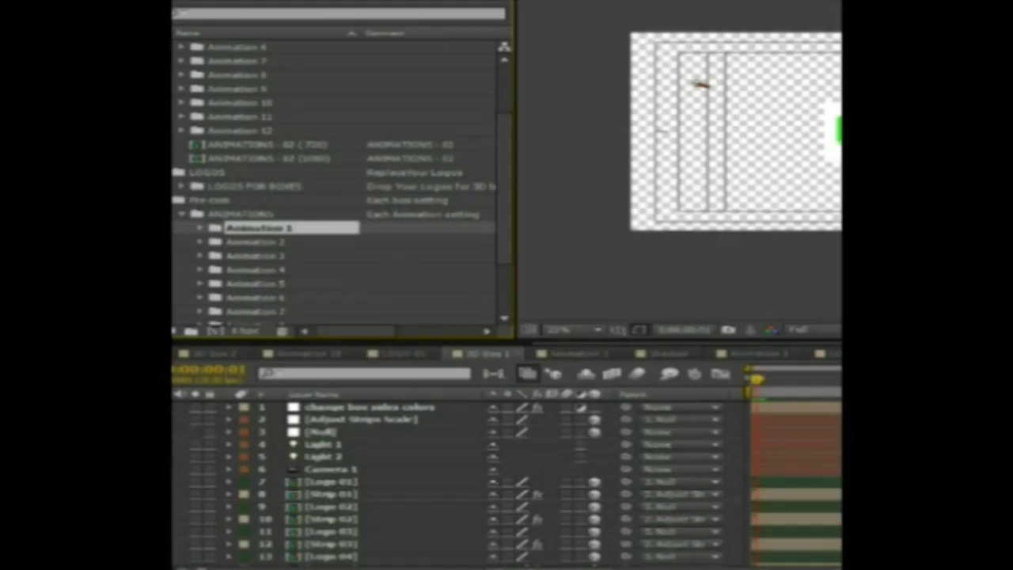
left_click(201, 227)
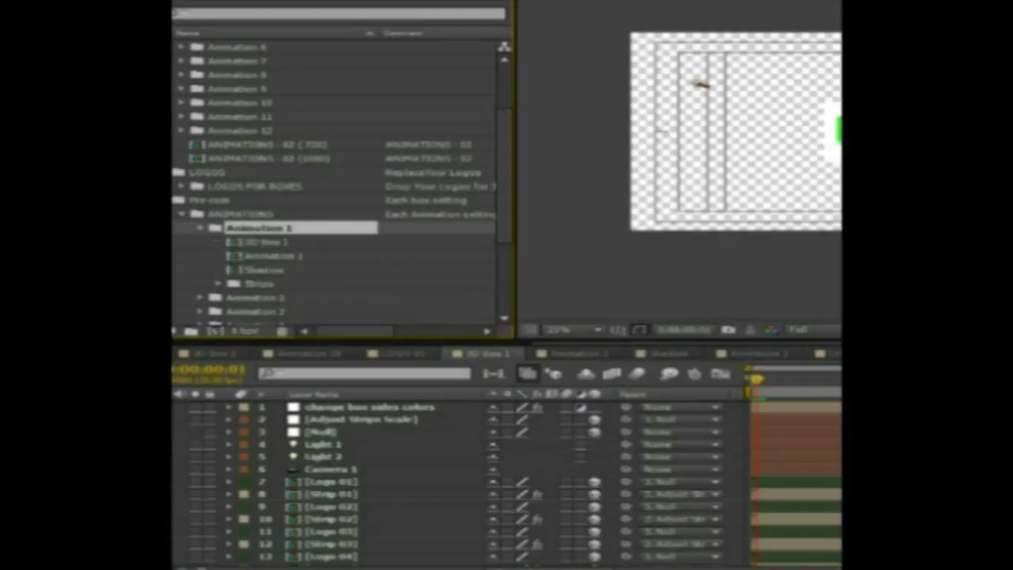
left_click(268, 242)
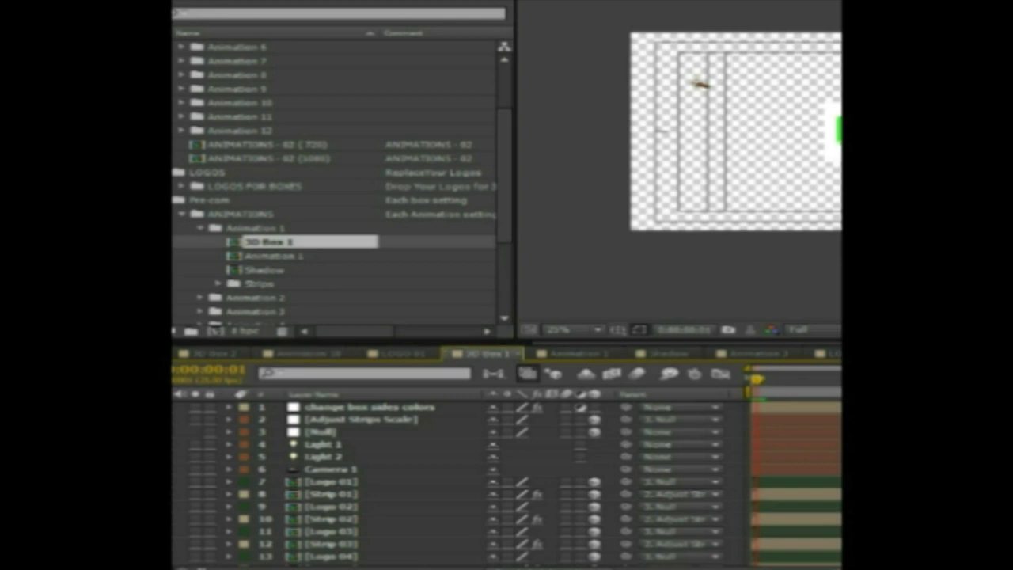
left_click(369, 407)
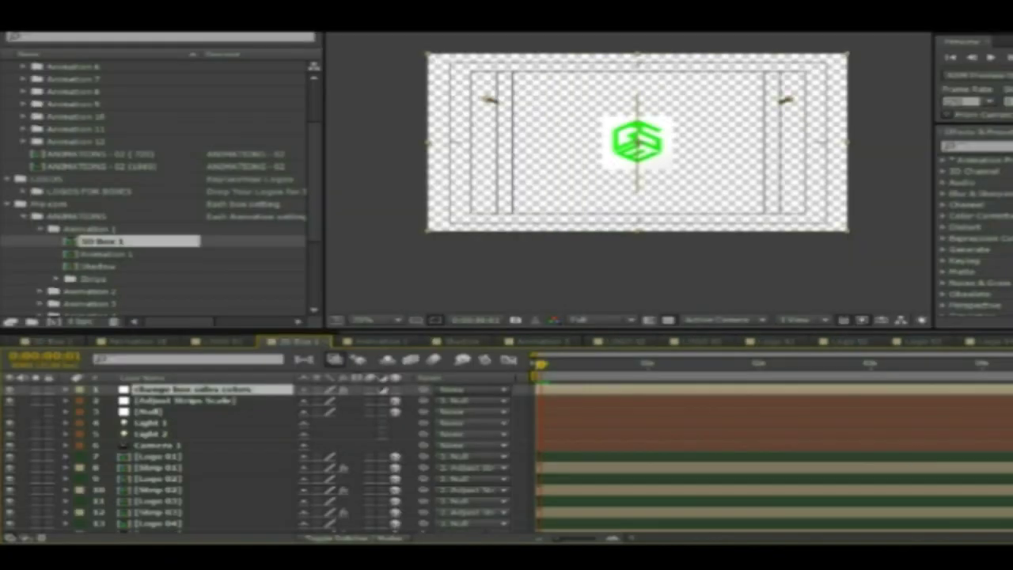
Open the change box sides colors layer and list its strip colour effects, selecting Strip 01
double_click(190, 389)
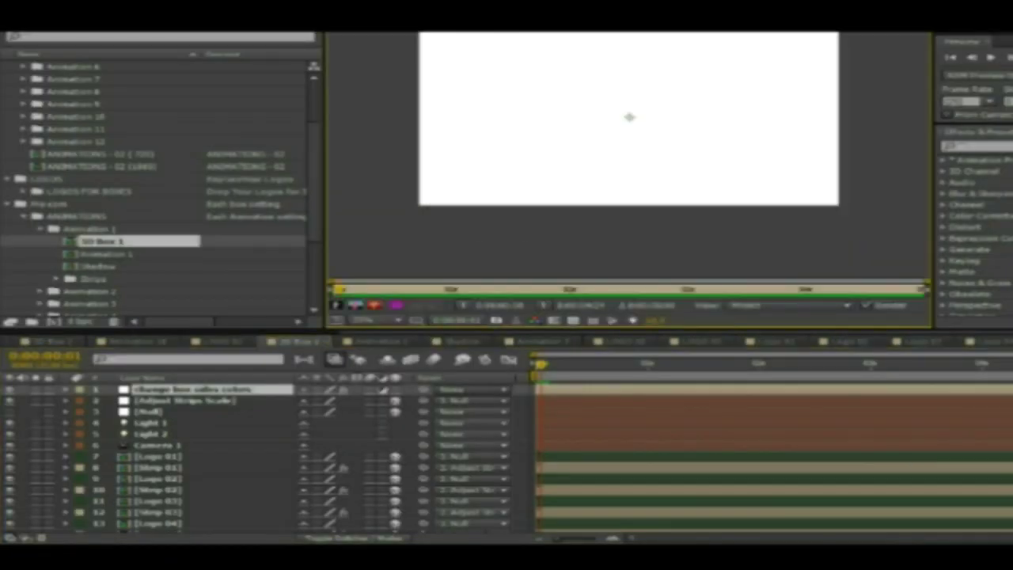
left_click(65, 389)
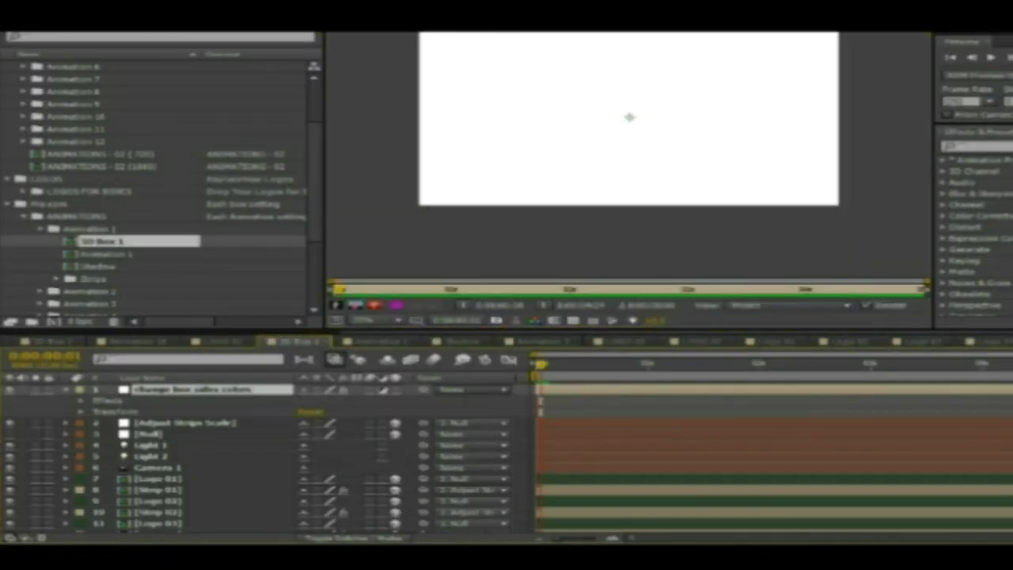
key("Return")
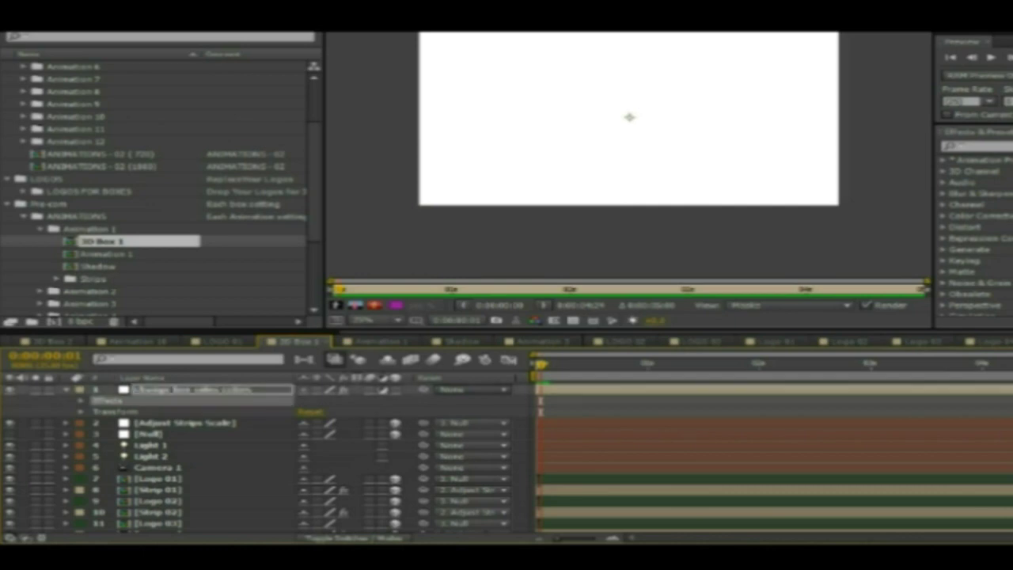
left_click(80, 401)
left_click(124, 412)
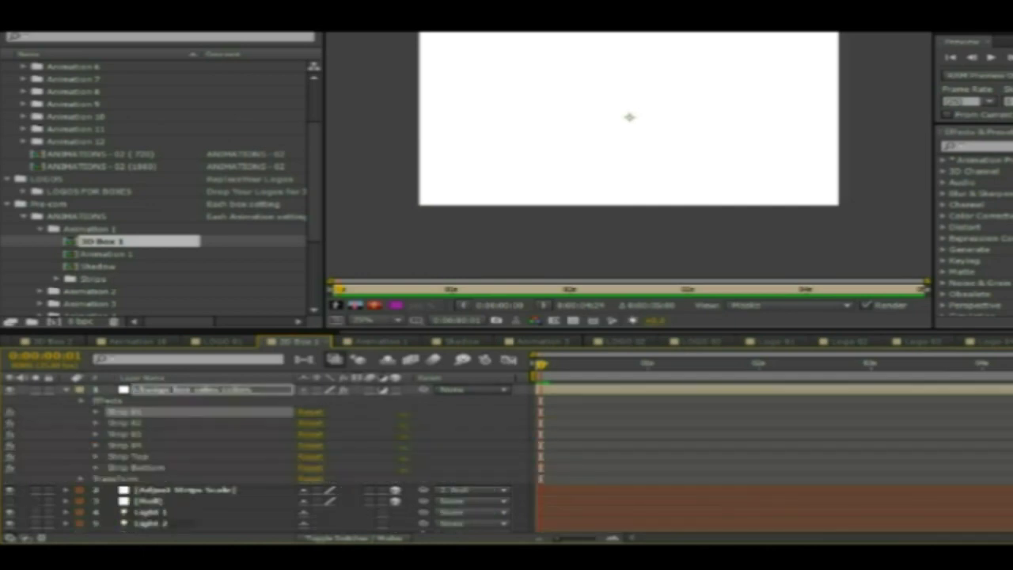
Scrub to frame 23, check the Animation 1 composition, then return to 3D Box 1
left_click_drag(541, 364, 639, 364)
scroll(158, 174, "up", 2)
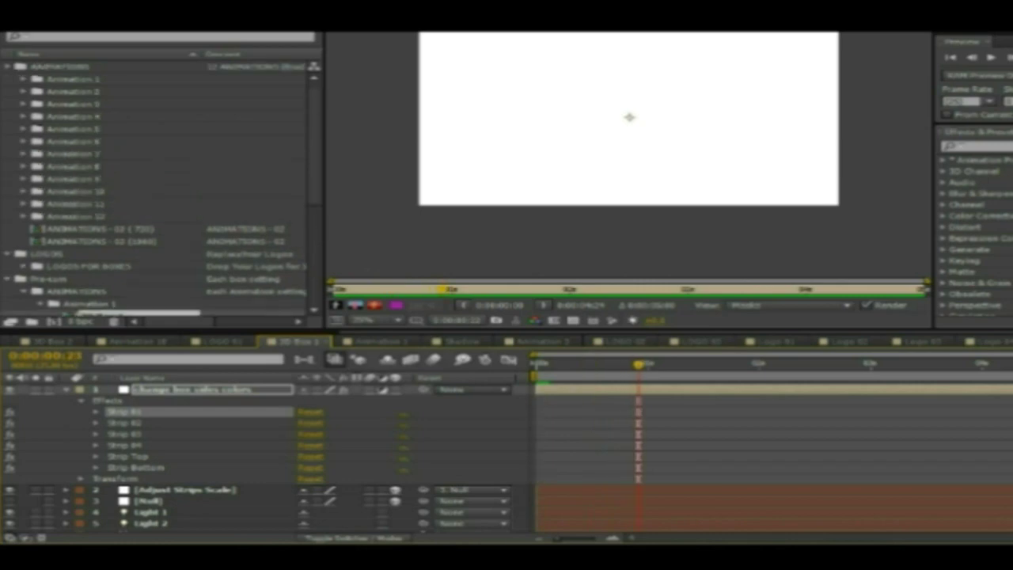
left_click(24, 79)
double_click(92, 91)
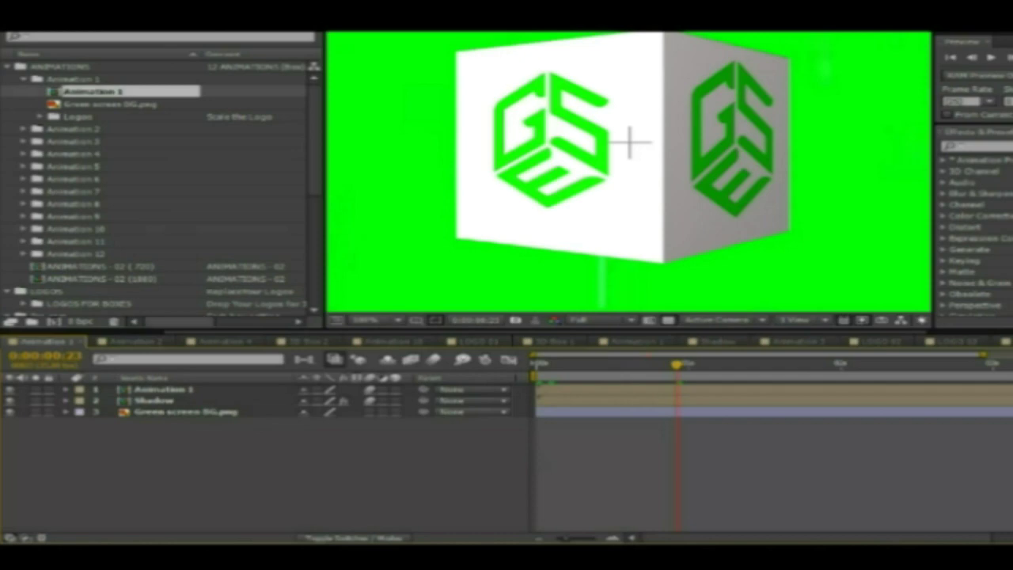
scroll(159, 190, "down", 3)
double_click(99, 240)
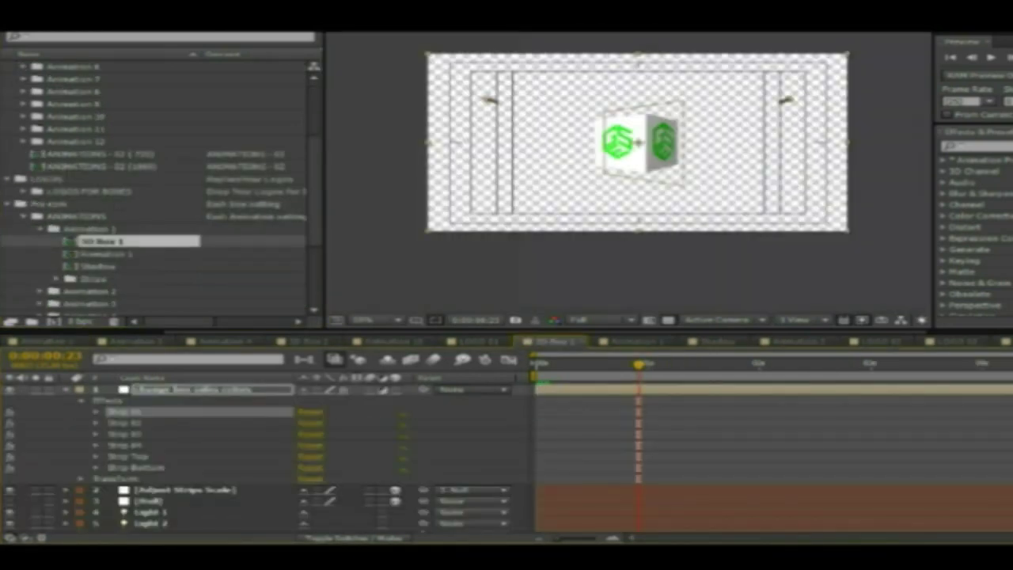
scroll(641, 143, "up", 2)
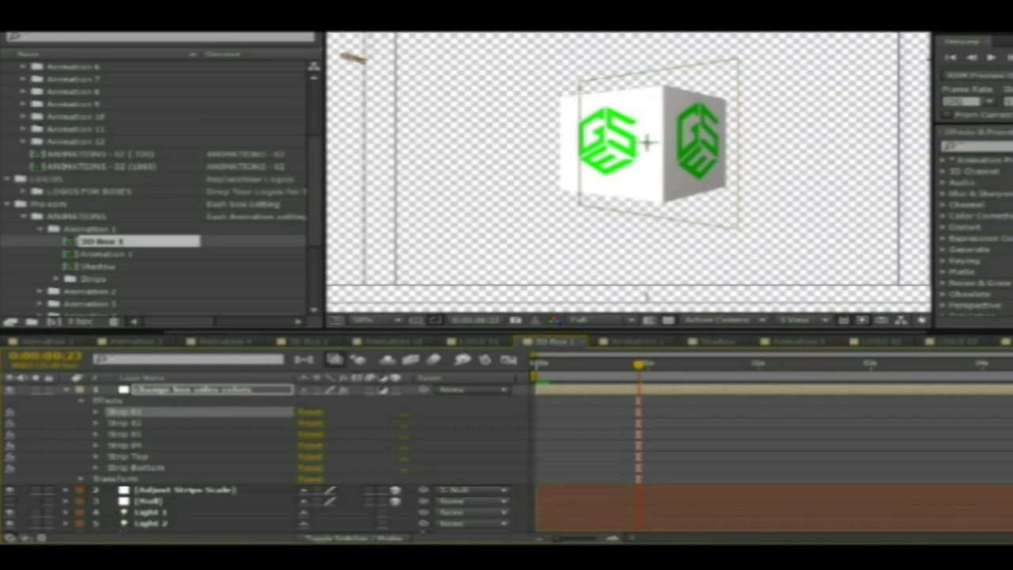
Change Strip 01's colour to a bright yellow and preview the yellow cube face
left_click(96, 412)
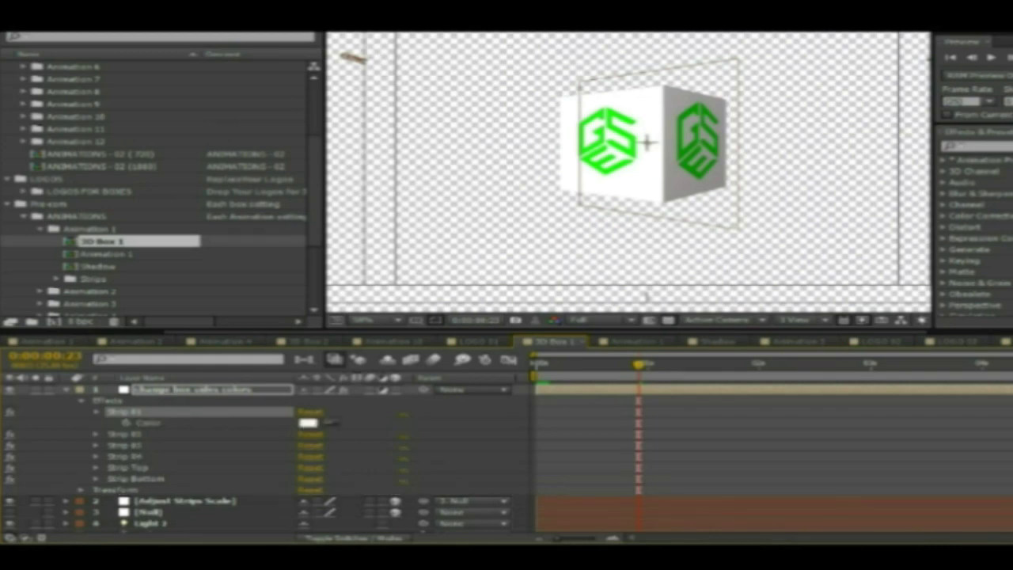
left_click(308, 423)
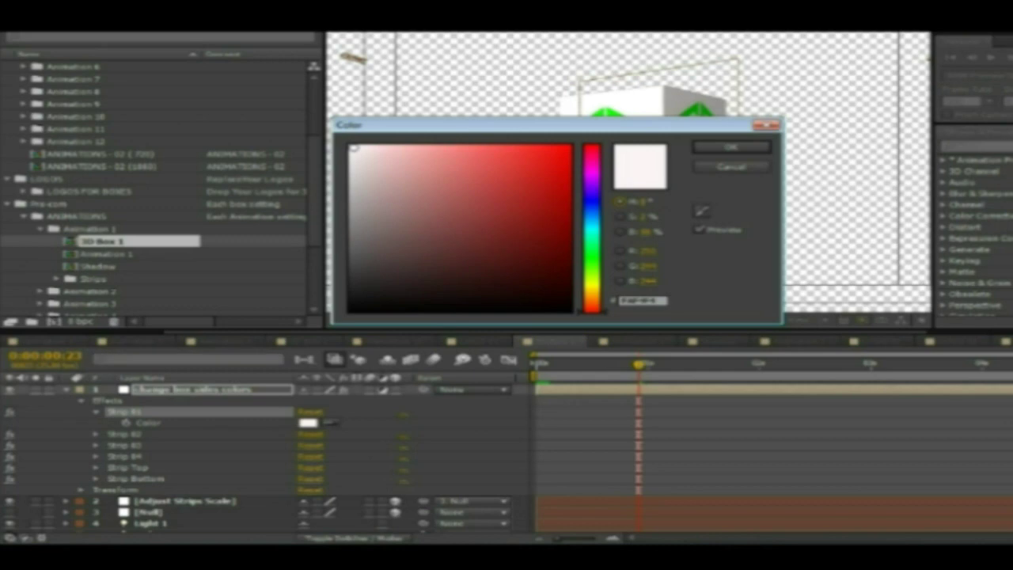
left_click_drag(475, 125, 719, 186)
left_click(791, 230)
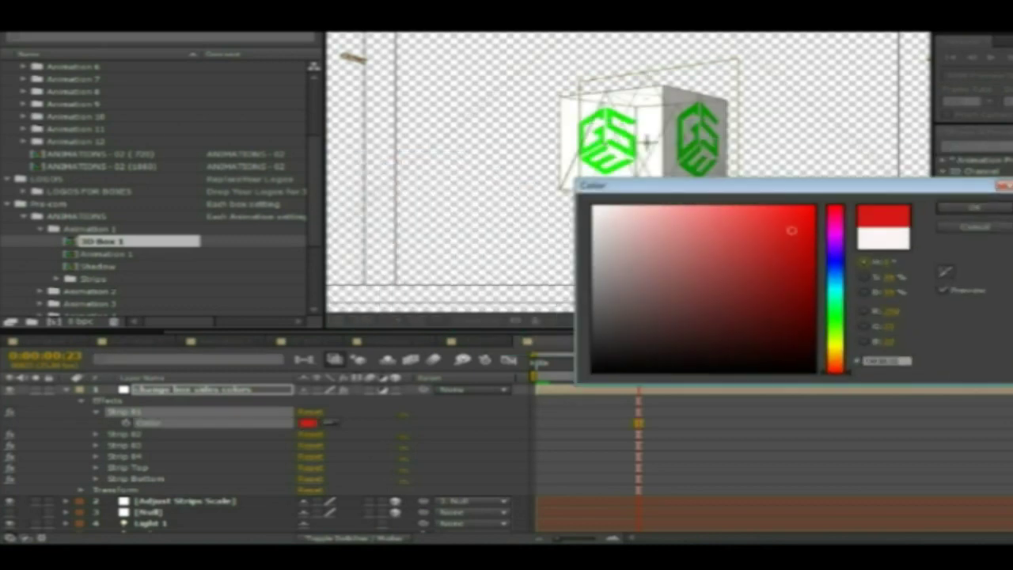
left_click_drag(835, 371, 835, 342)
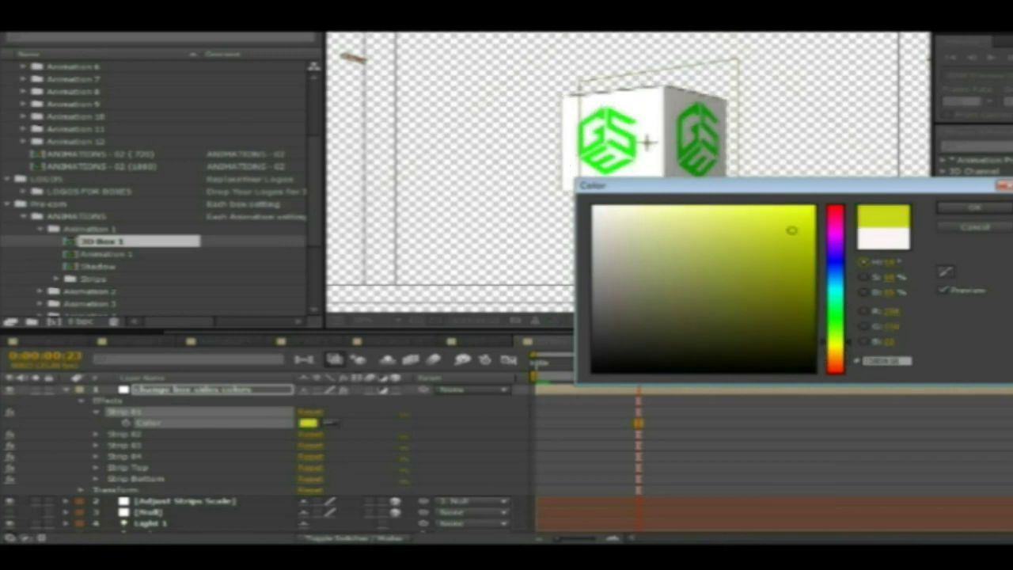
left_click(802, 213)
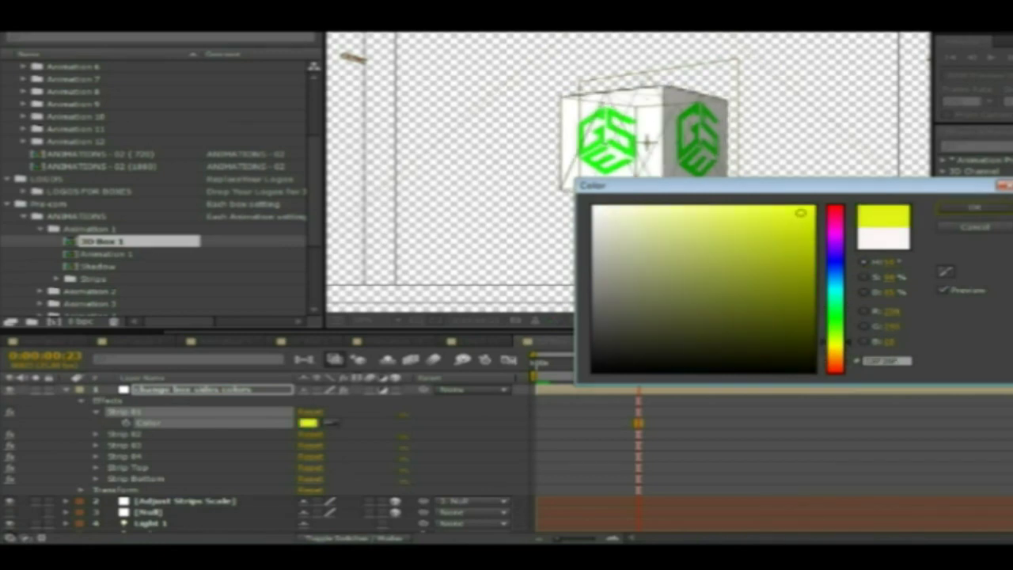
left_click(974, 208)
key("space")
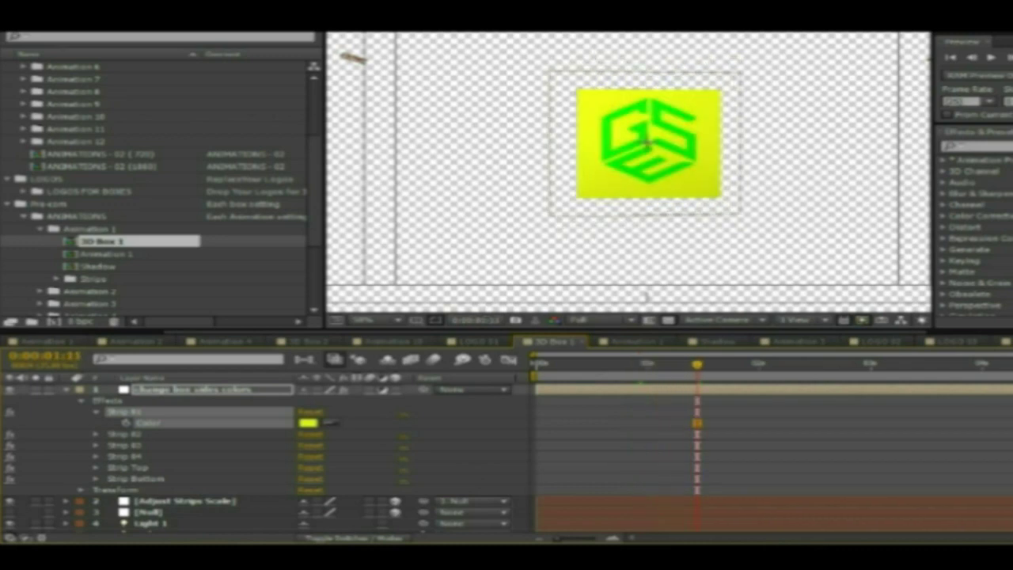
Set Strip 02's colour to black and preview the box animation
left_click(95, 434)
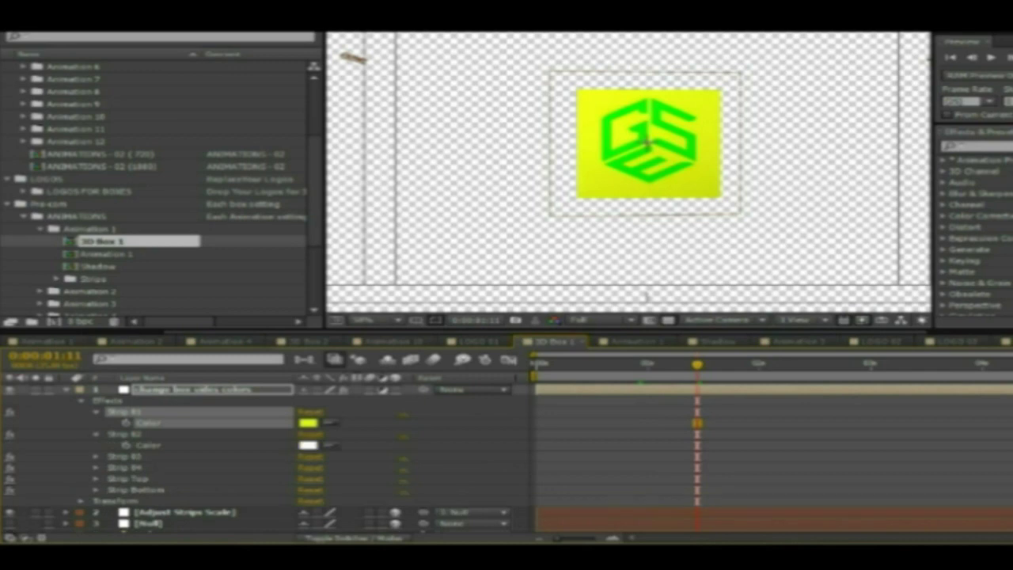
left_click(308, 445)
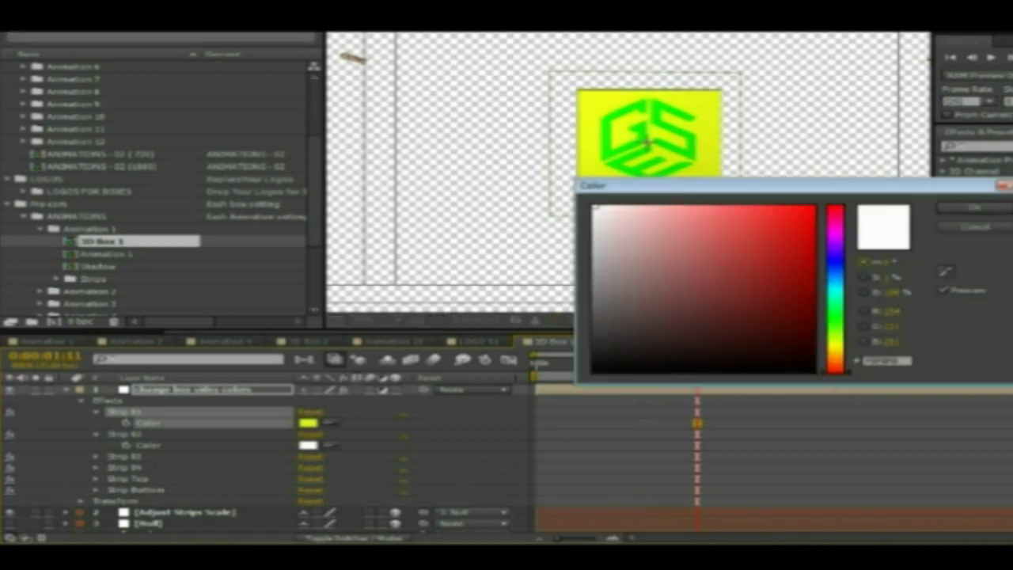
left_click(620, 361)
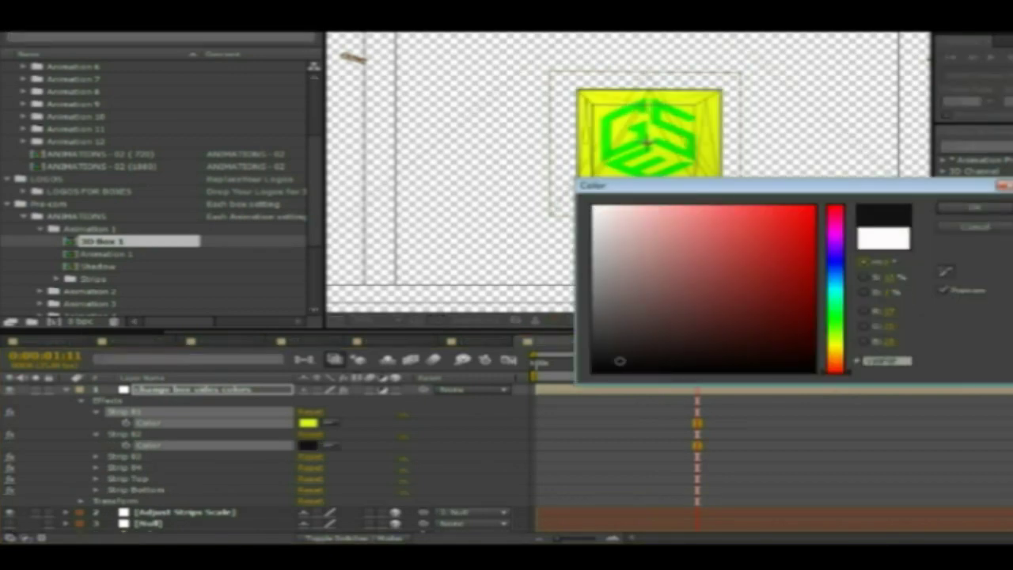
key("Return")
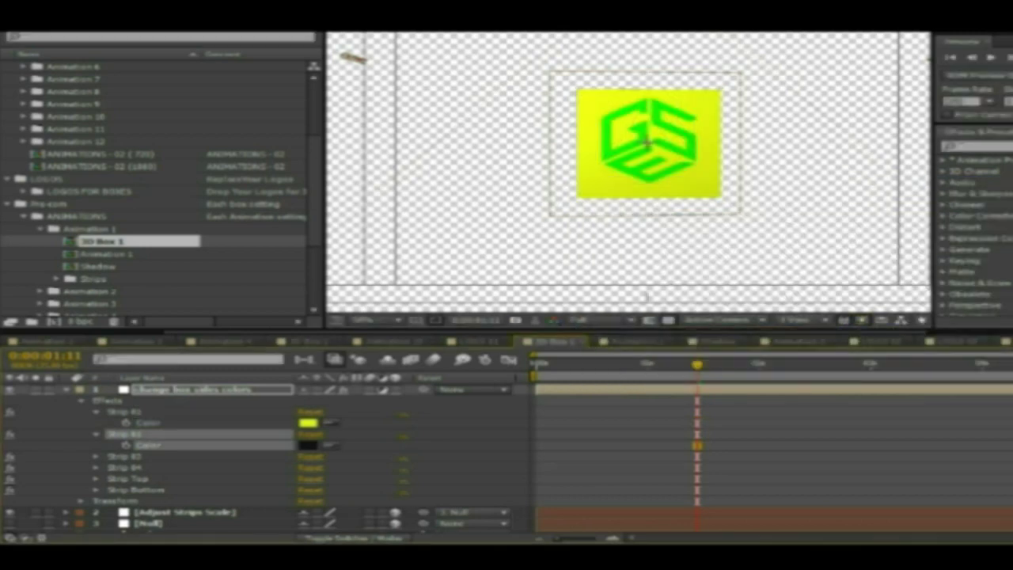
key("space")
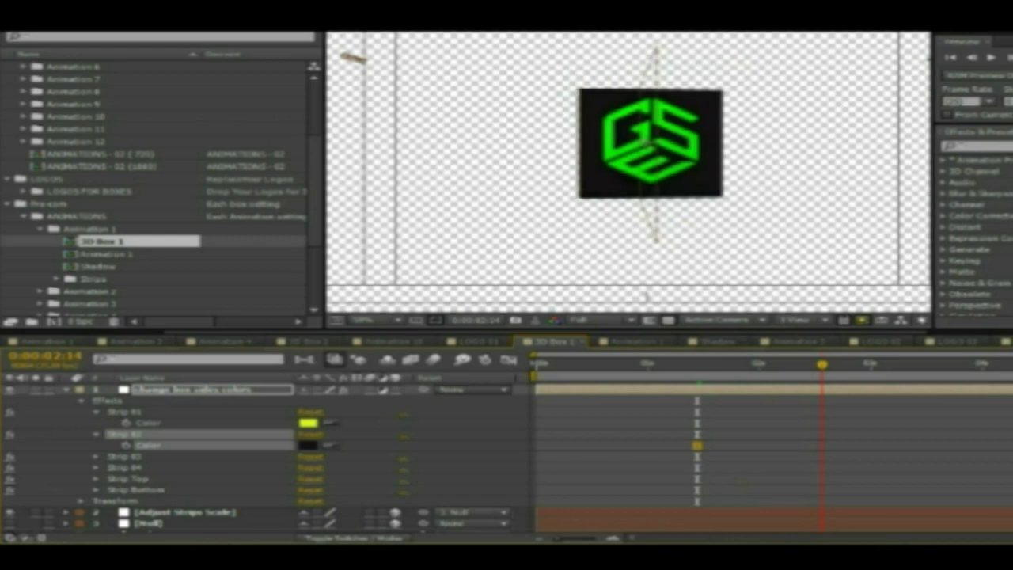
key("space")
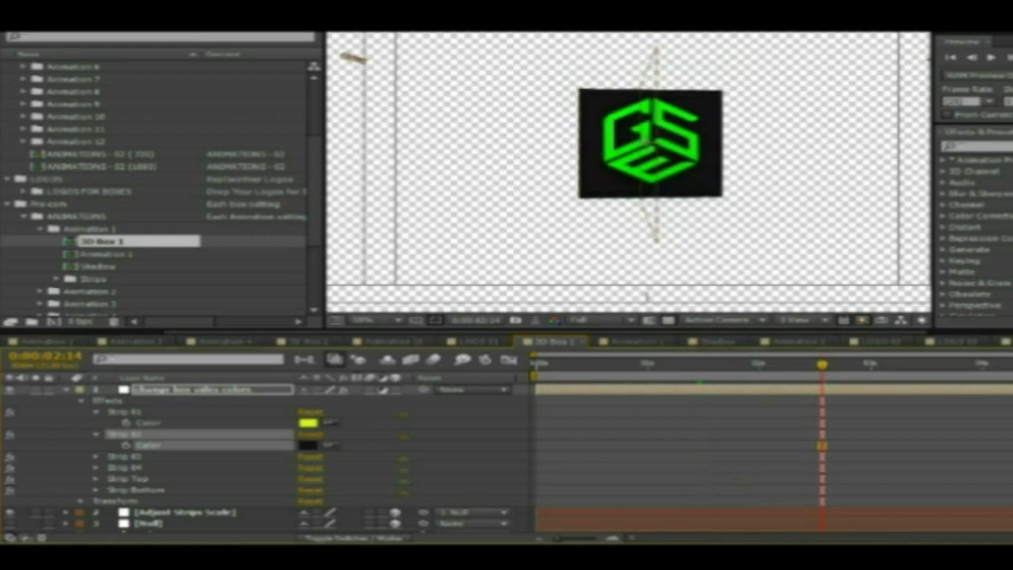
Switch Strip 01's colour from yellow to white and bring up Strip 02's colour picker
left_click(96, 434)
left_click(95, 412)
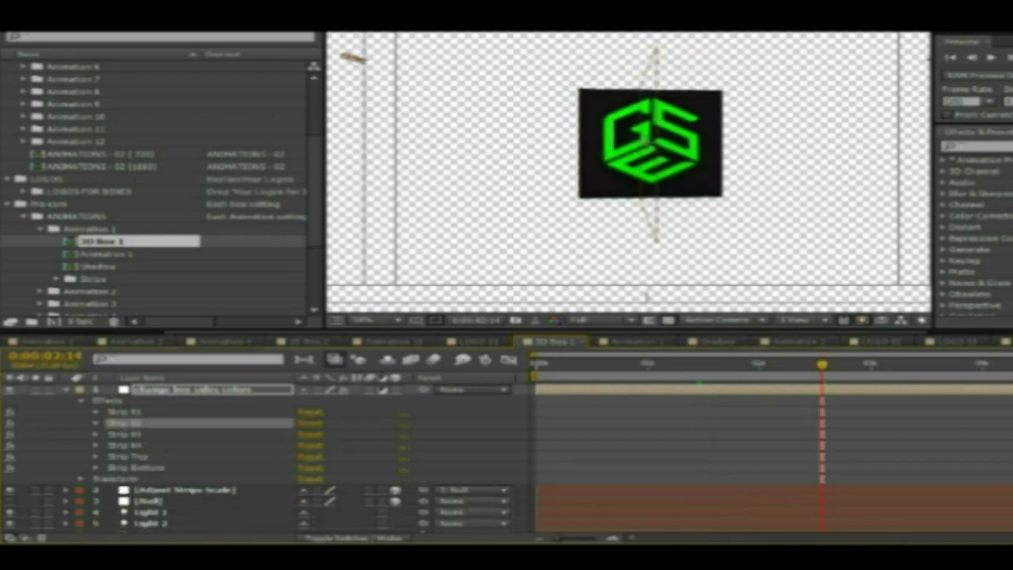
left_click(96, 411)
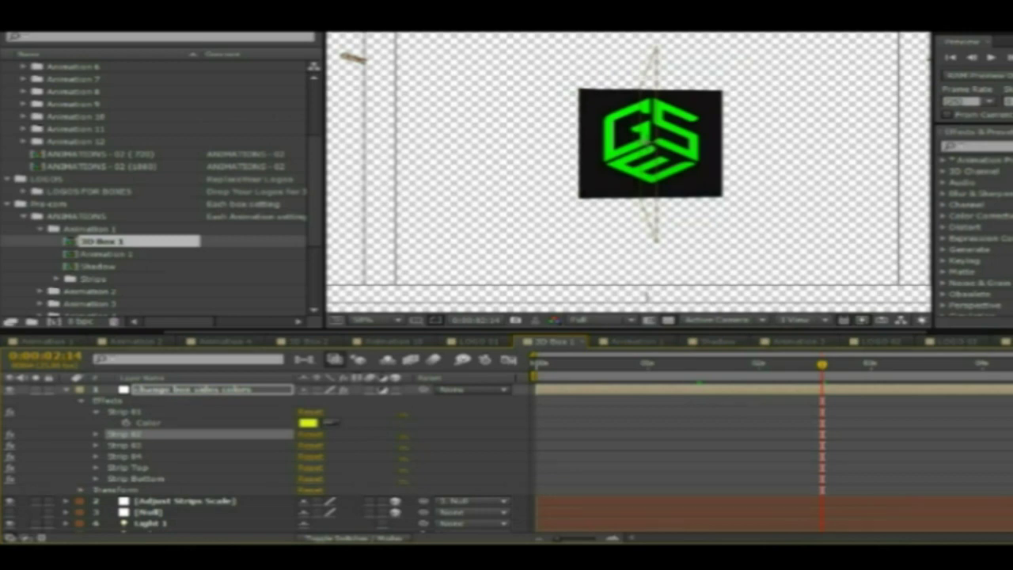
left_click(308, 422)
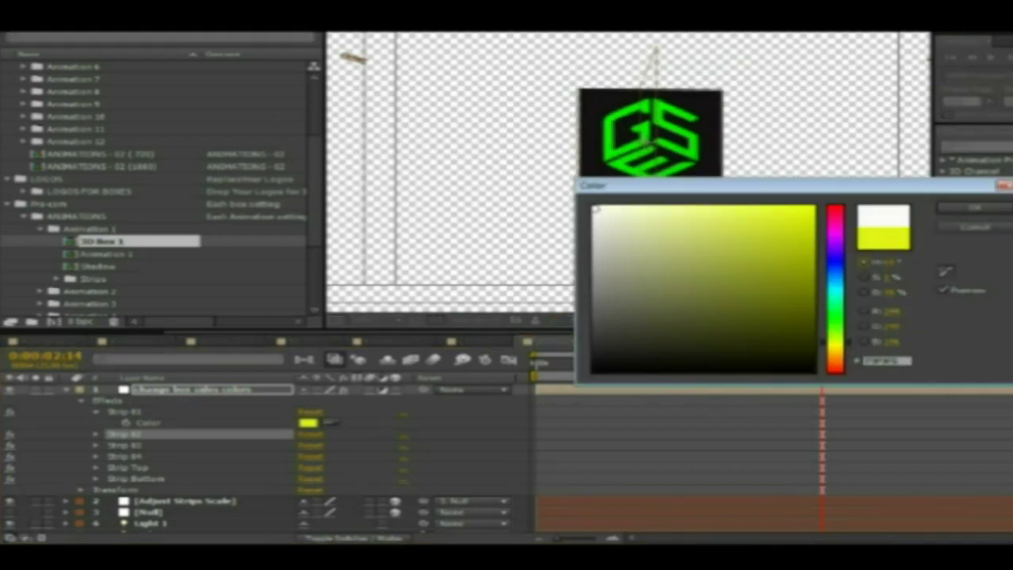
left_click(975, 208)
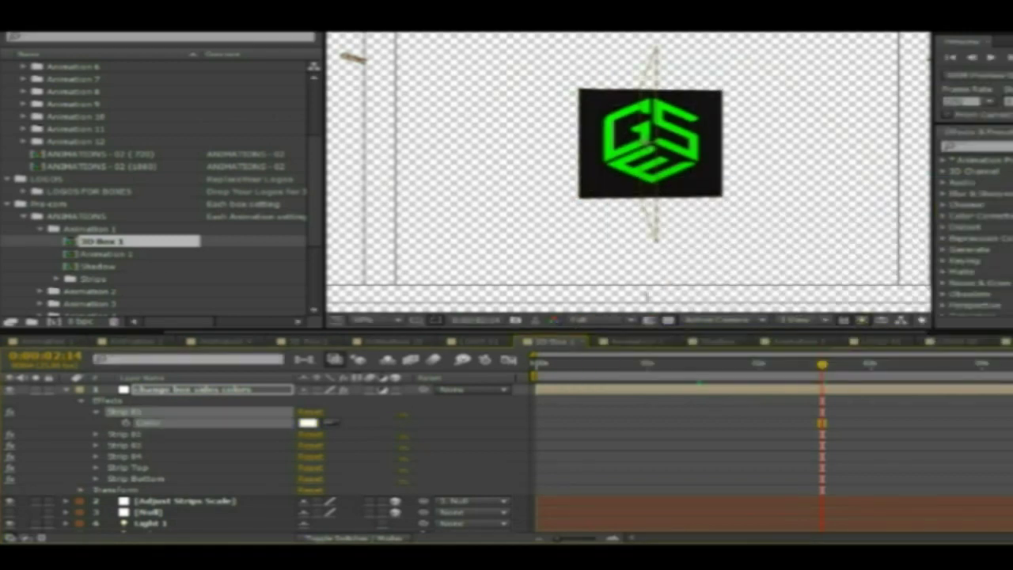
left_click(95, 434)
left_click(308, 445)
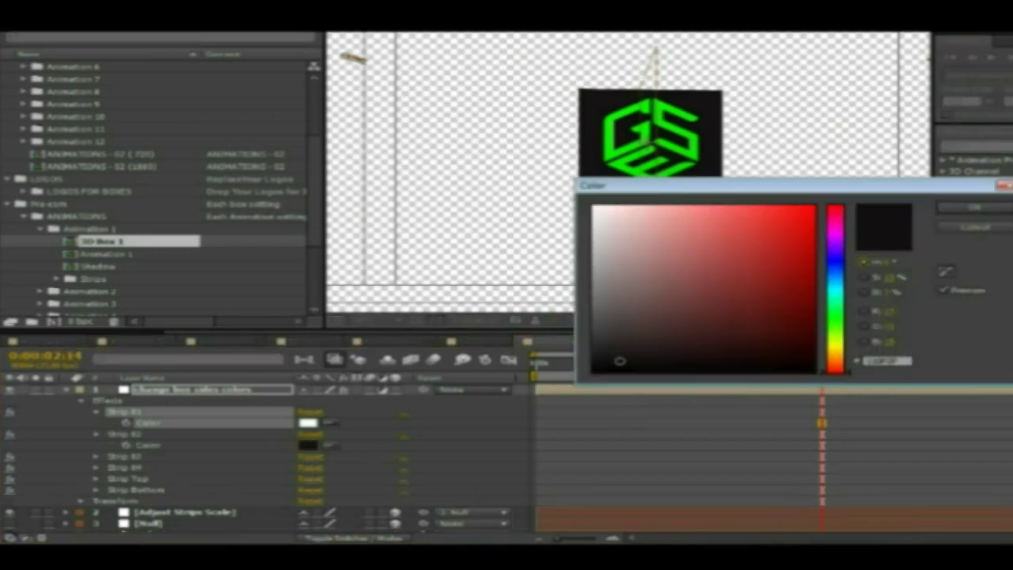
Set Strip 02's colour to white and collapse the Strip 01 and Strip 02 settings
left_click(599, 209)
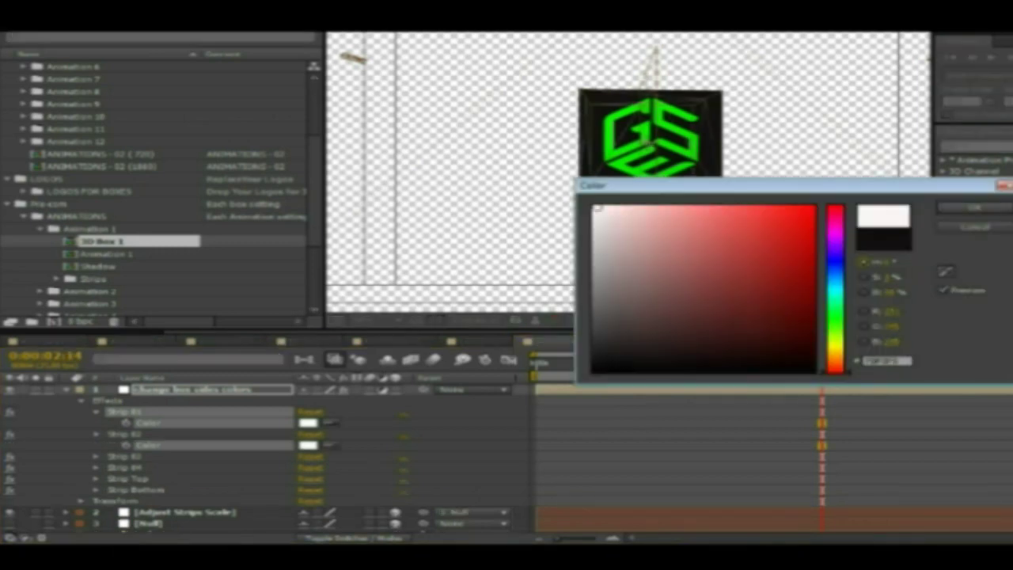
key("Return")
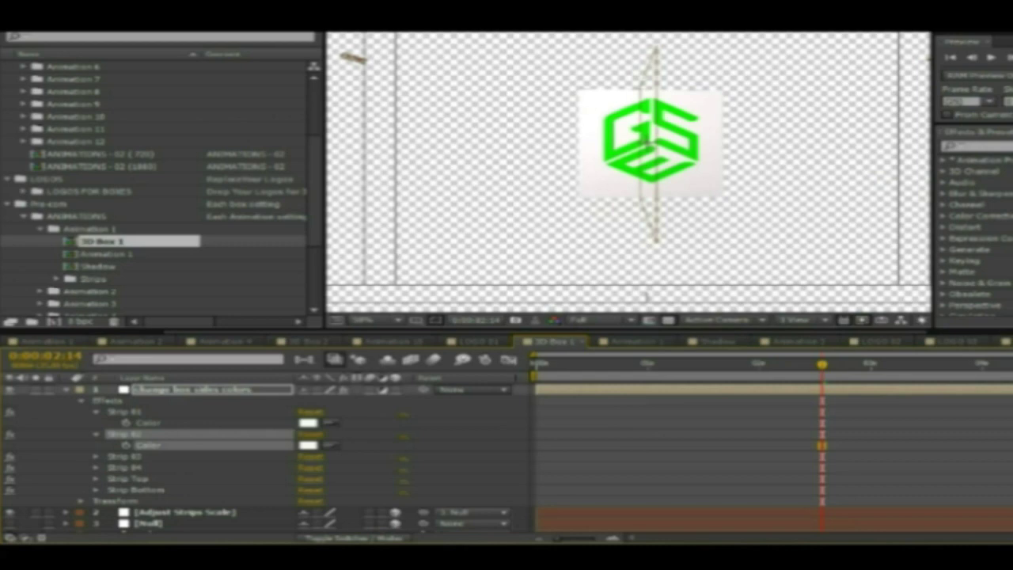
left_click(82, 401)
left_click(81, 401)
left_click(96, 434)
left_click(96, 412)
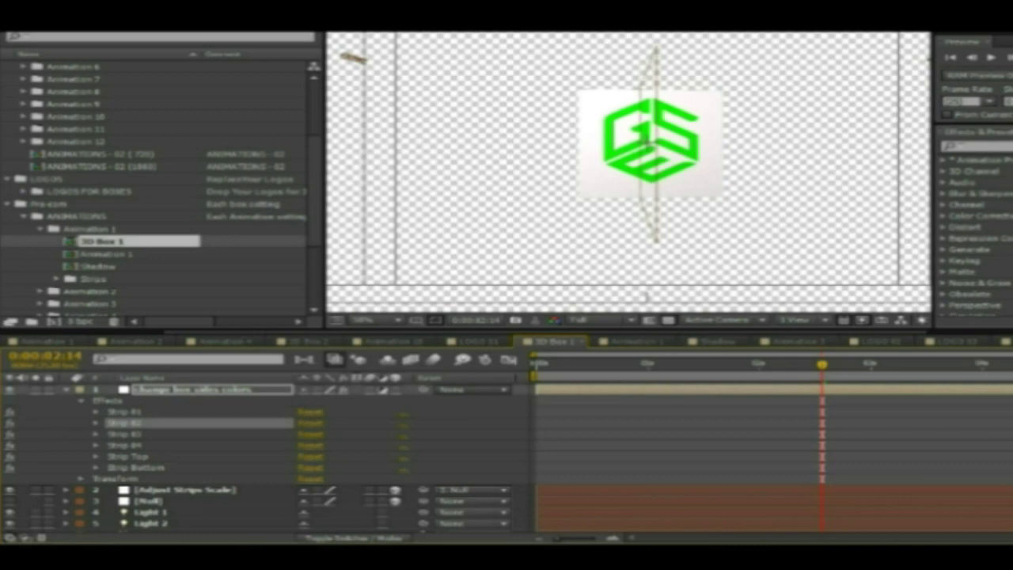
Set Strip Top's colour to black and preview the rotating box
left_click(96, 456)
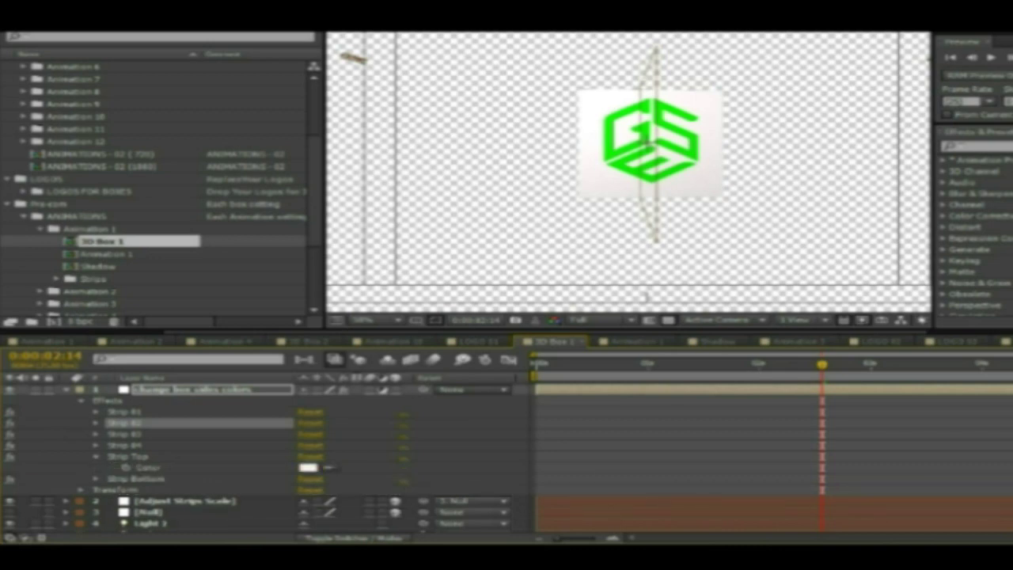
left_click(308, 467)
left_click(597, 369)
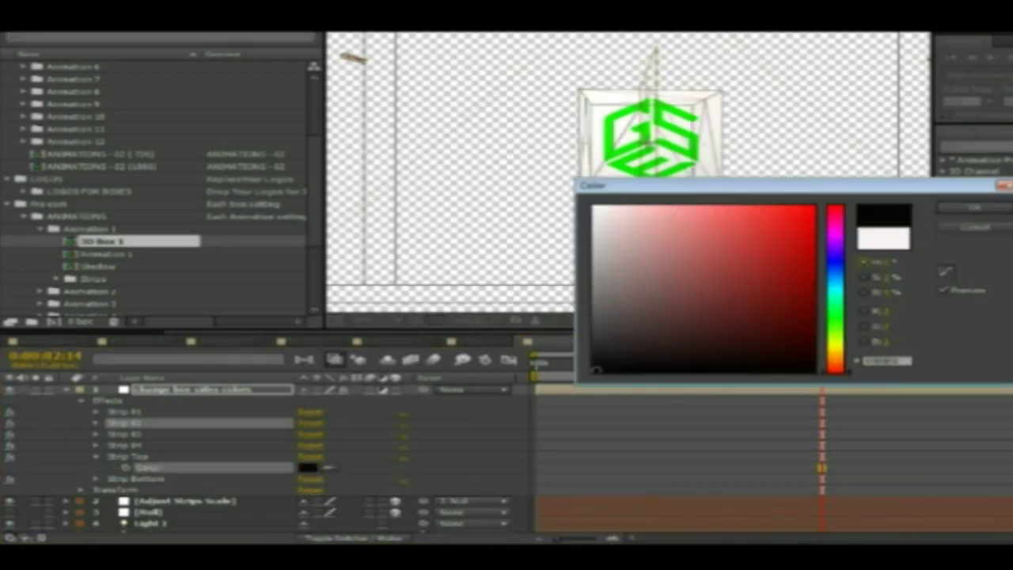
left_click(975, 207)
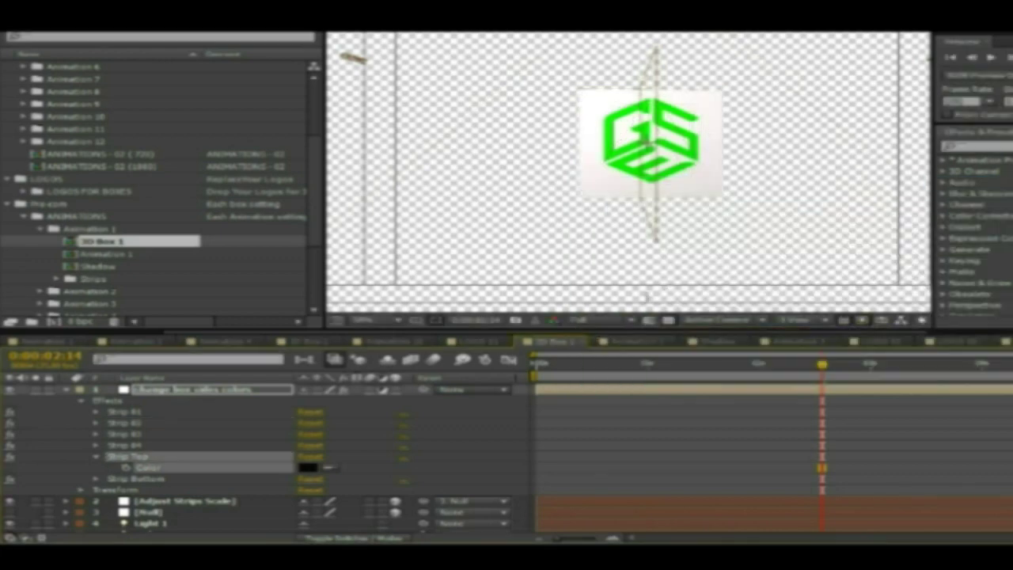
key("KP_0")
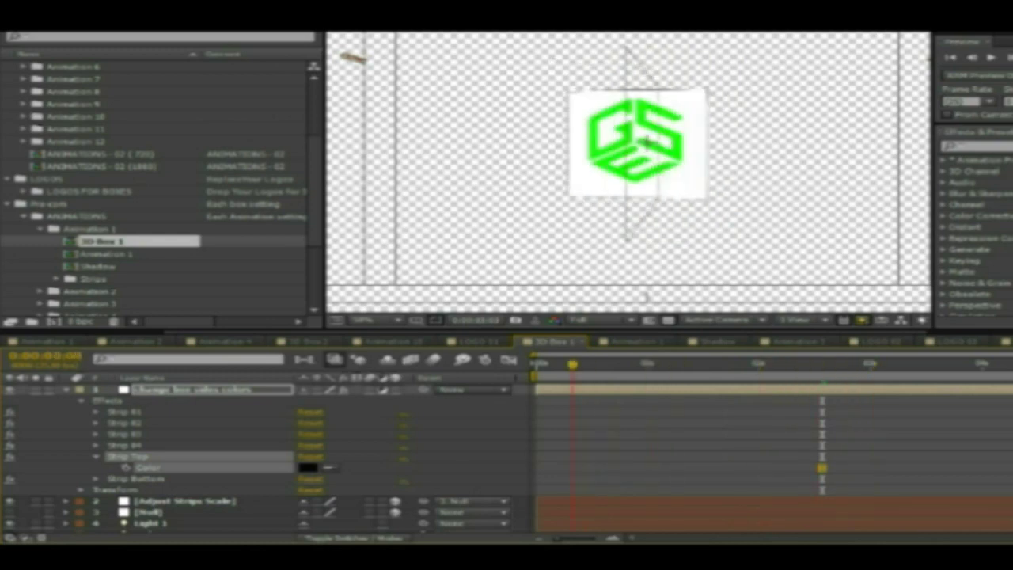
left_click(80, 401)
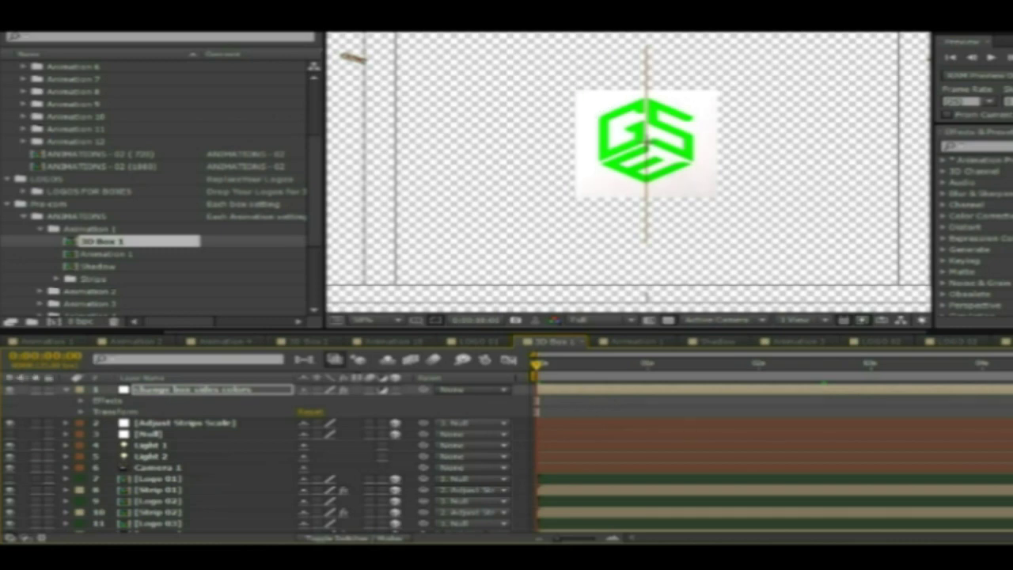
key("space")
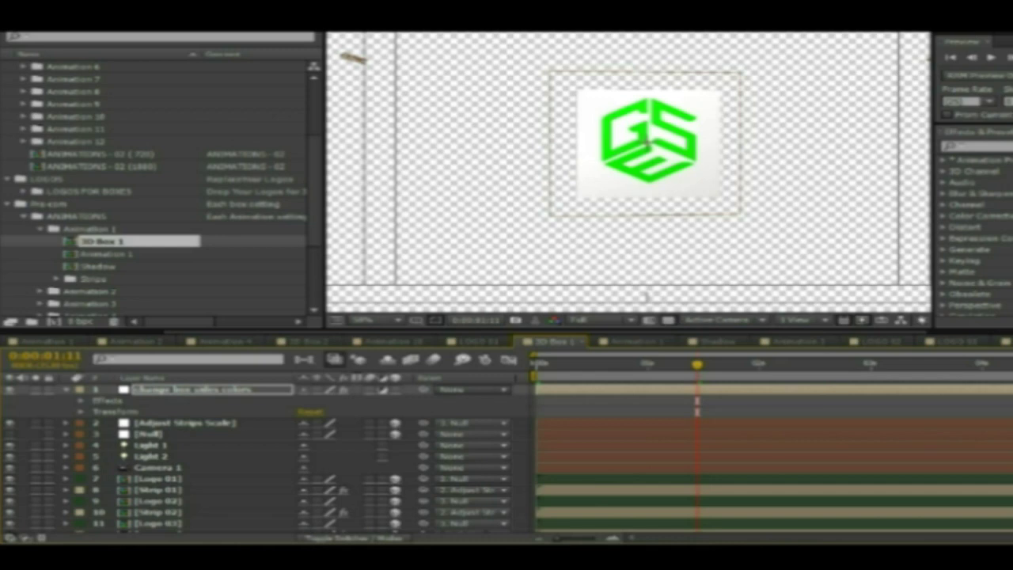
key("Home")
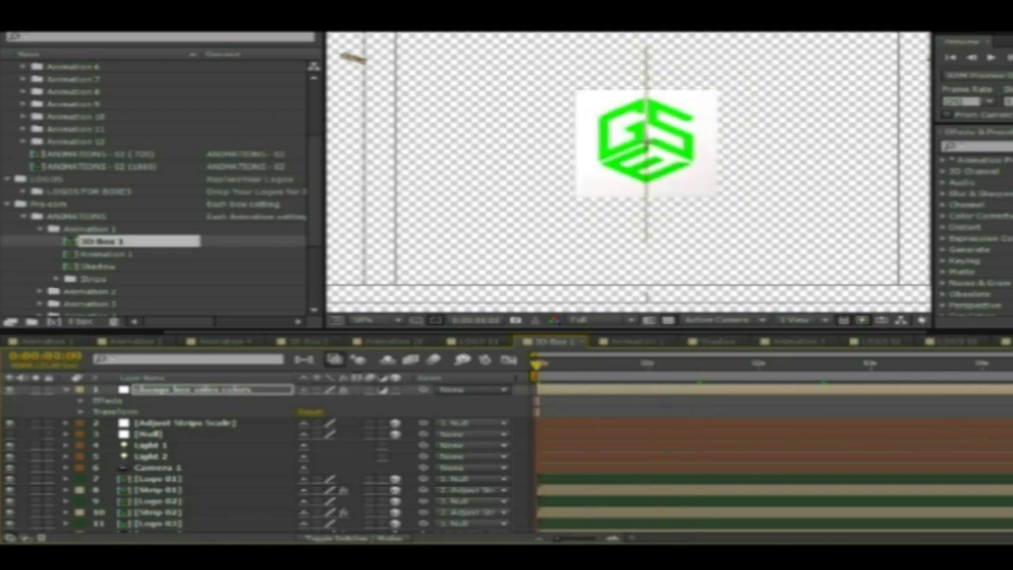
scroll(269, 459, "down", 3)
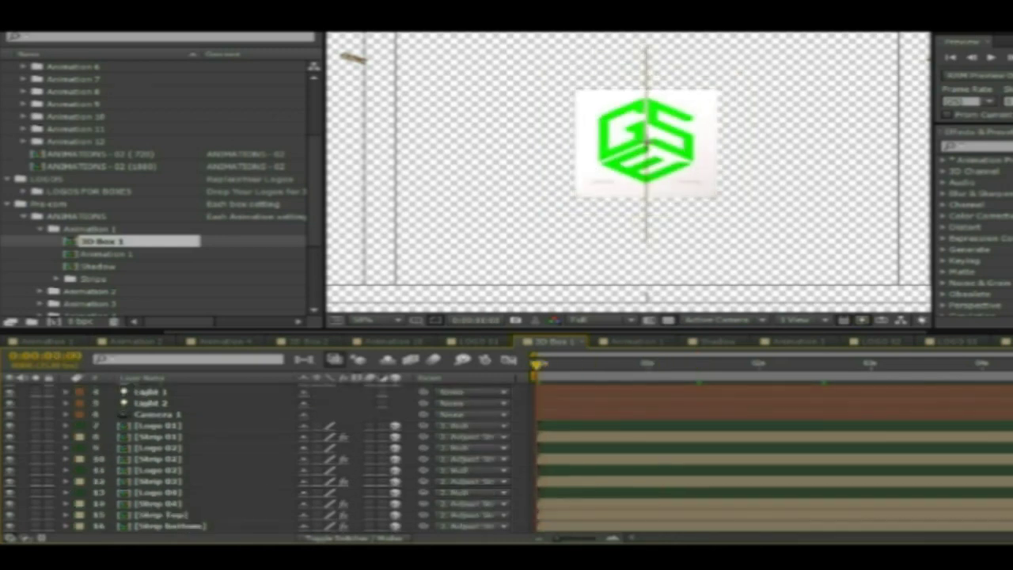
scroll(269, 459, "up", 3)
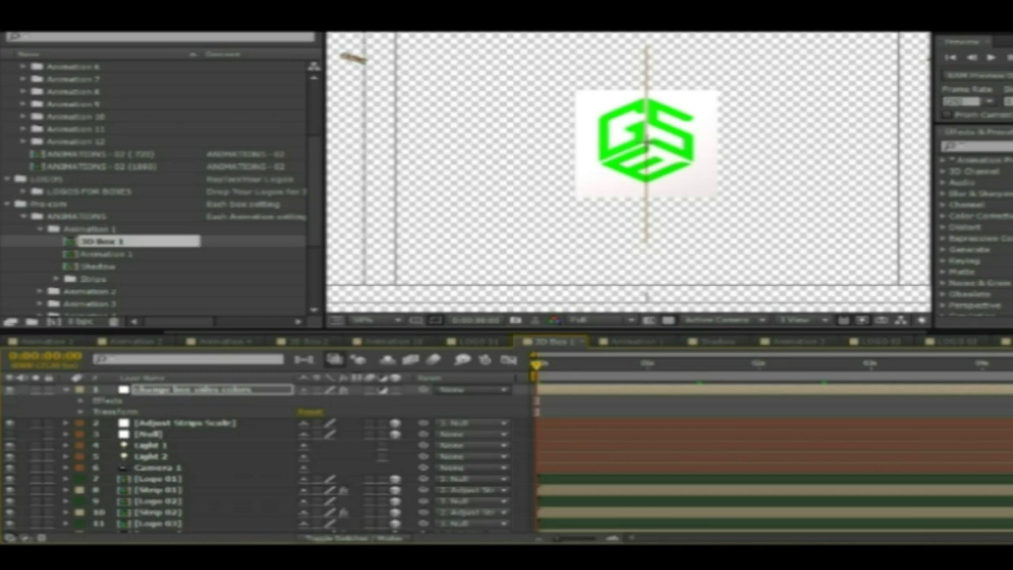
key("alt+c")
key("ctrl+k")
scroll(158, 182, "up", 3)
scroll(158, 186, "up", 1)
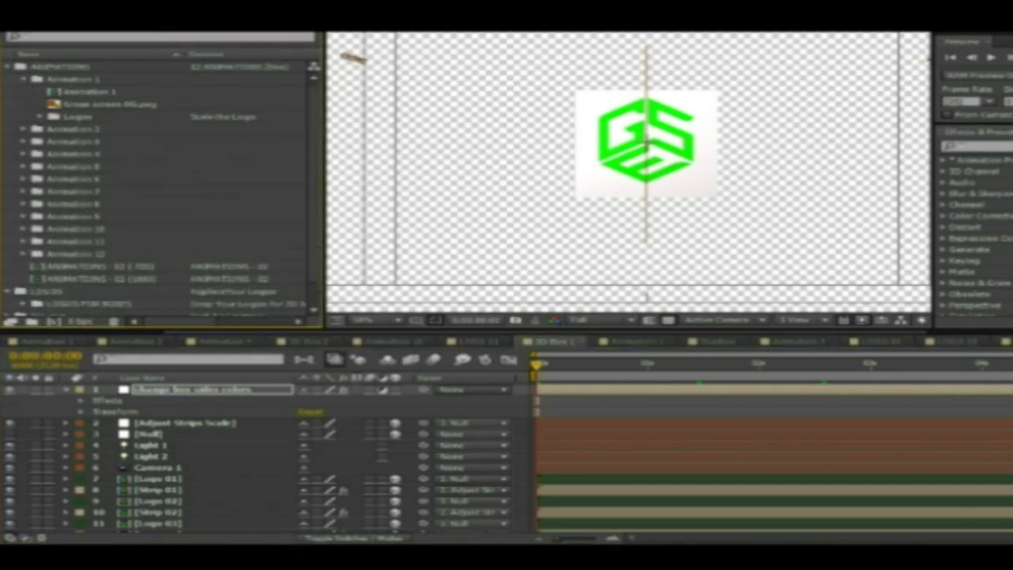
Collapse the ANIMATIONS and Solids folders and expand the Pre-comp Animation 1 folder
left_click(8, 67)
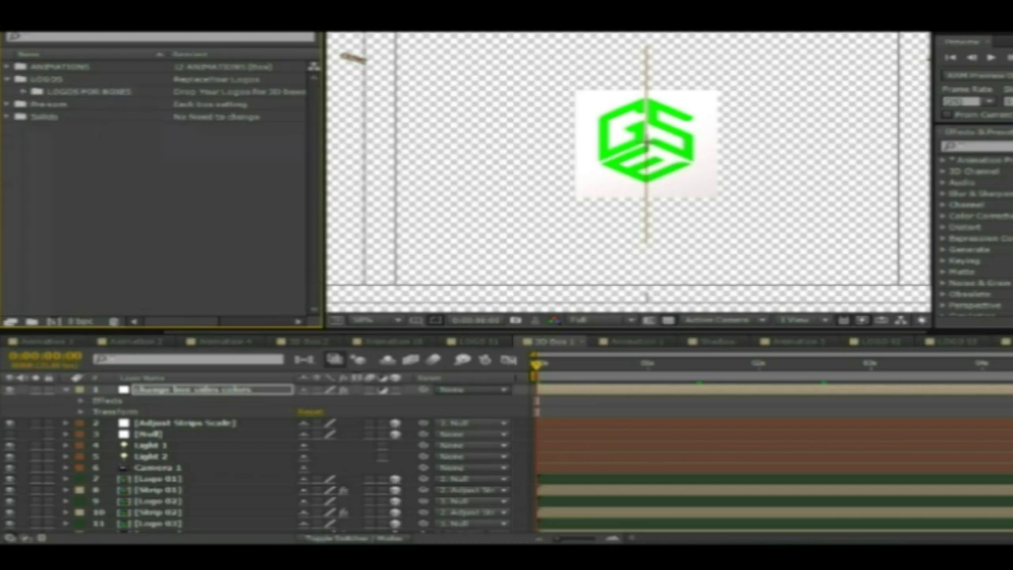
left_click(8, 116)
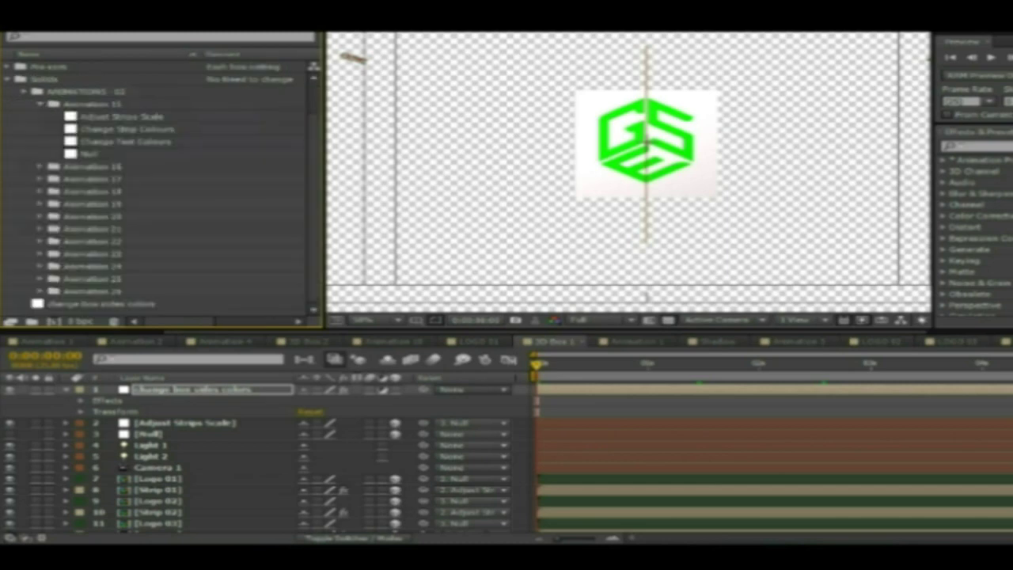
left_click(41, 103)
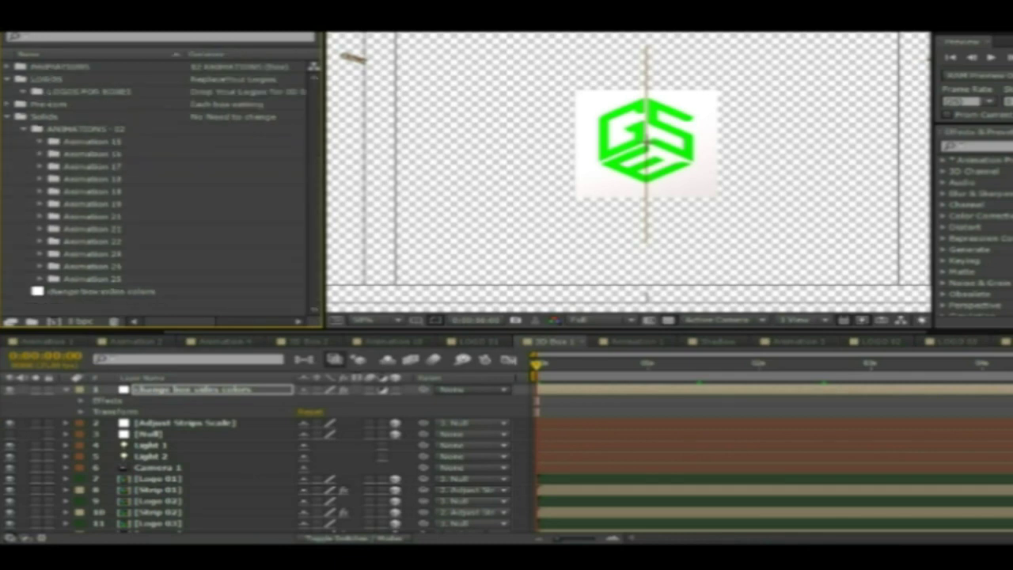
left_click(7, 117)
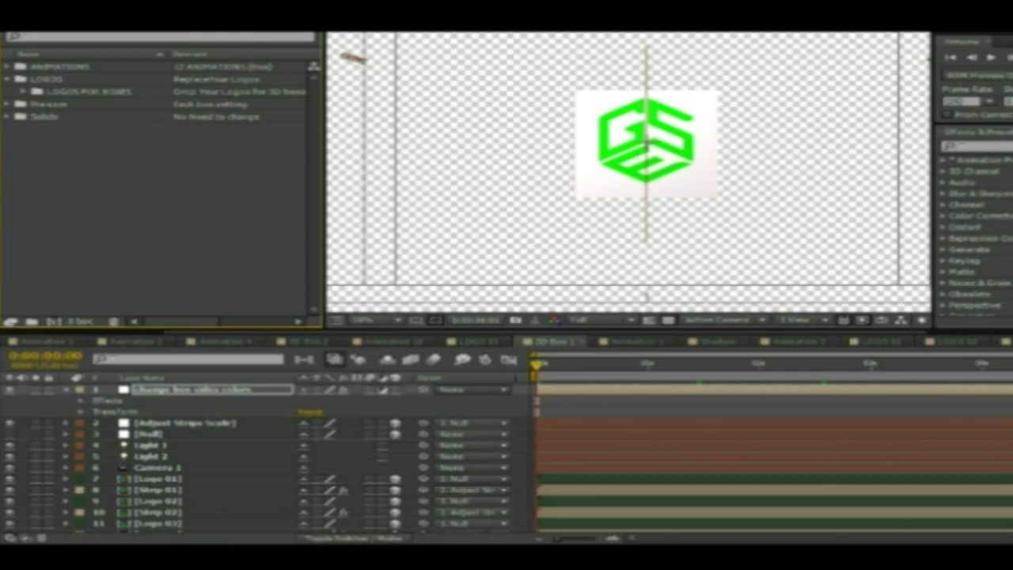
left_click(7, 104)
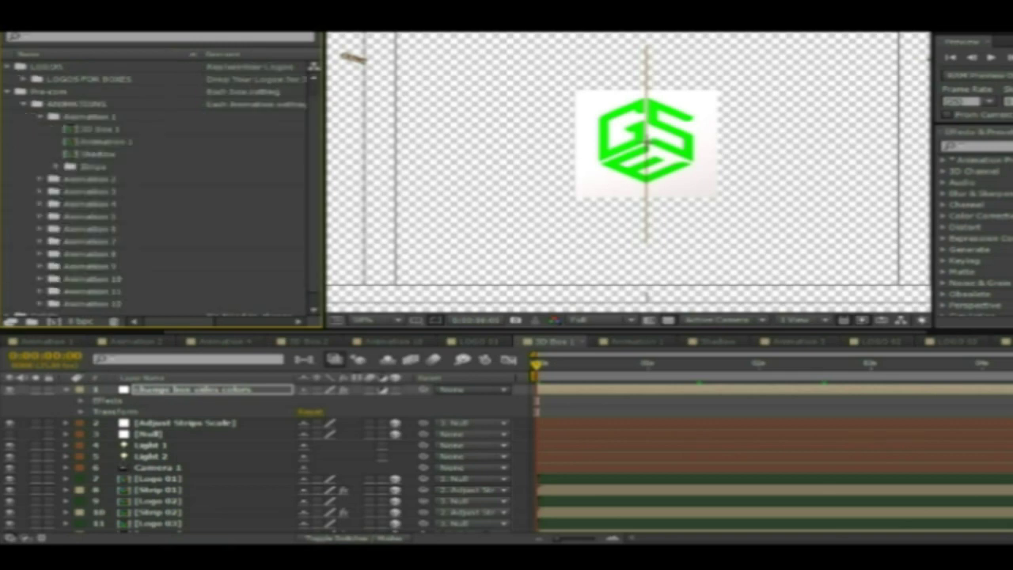
left_click(40, 116)
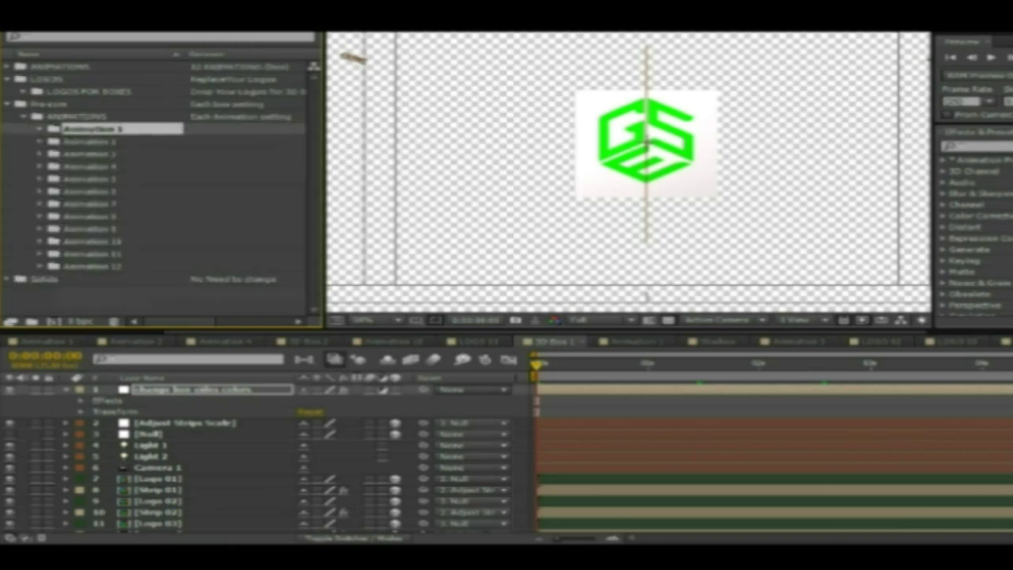
left_click(41, 129)
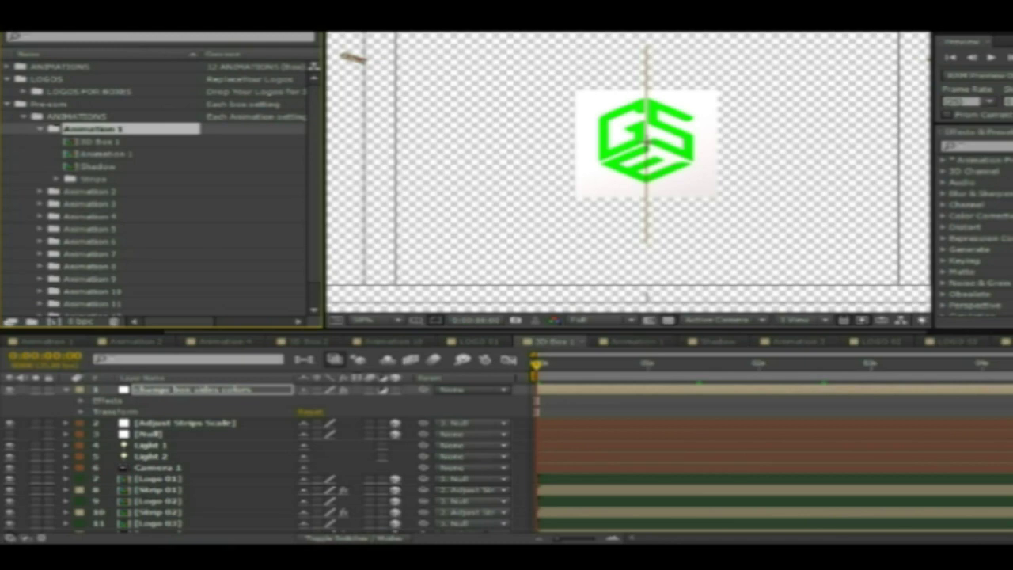
Select the 3D Box 1 composition inside the Animation 1 folder
left_click(99, 140)
left_click(107, 153)
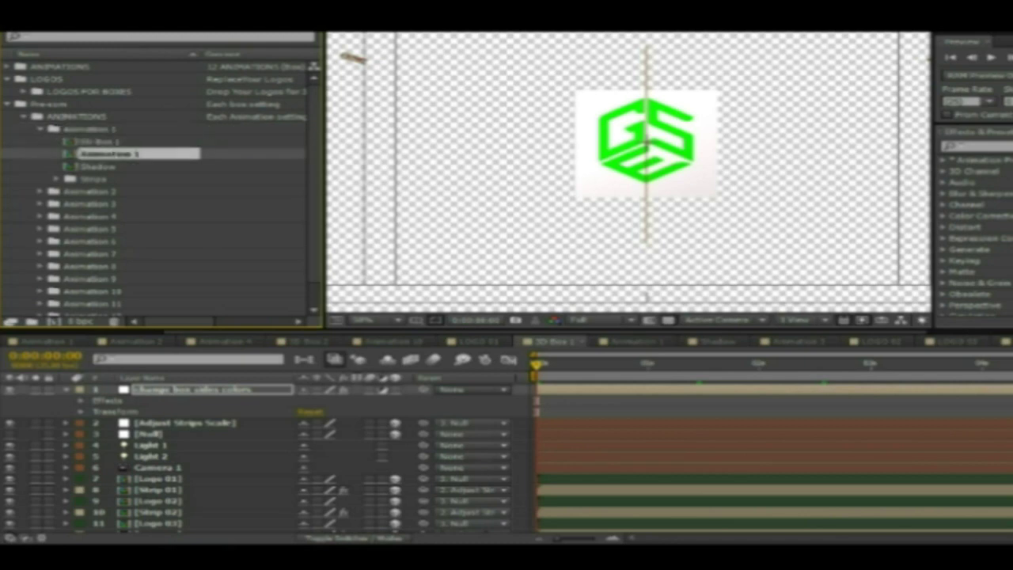
left_click(99, 141)
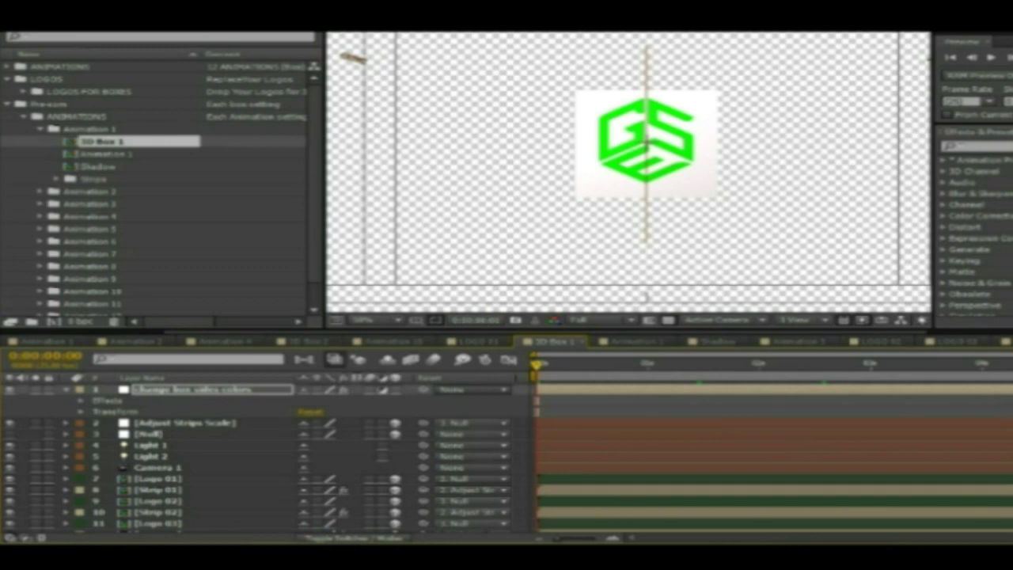
scroll(270, 460, "down", 2)
scroll(270, 459, "down", 1)
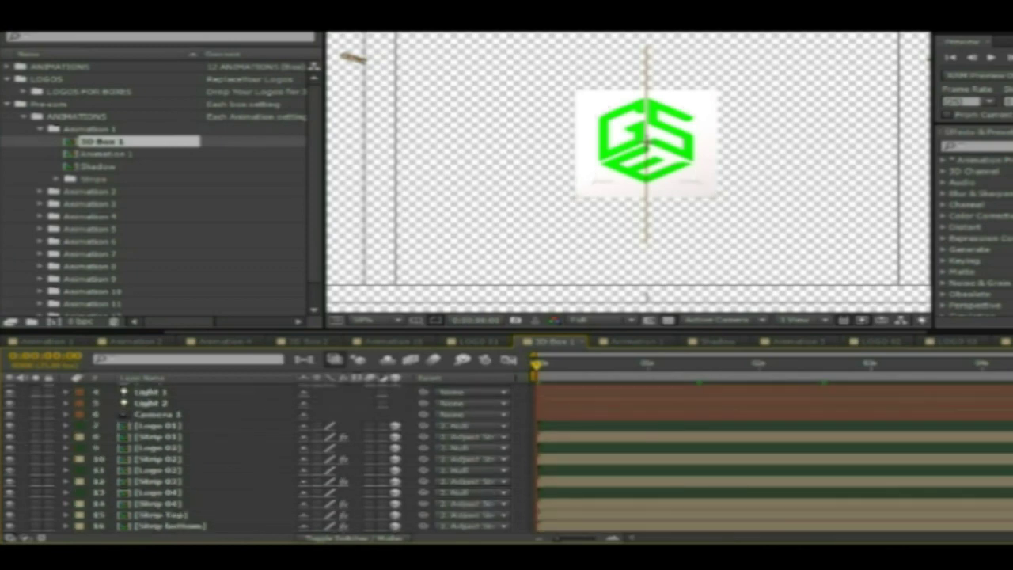
key("alt+f")
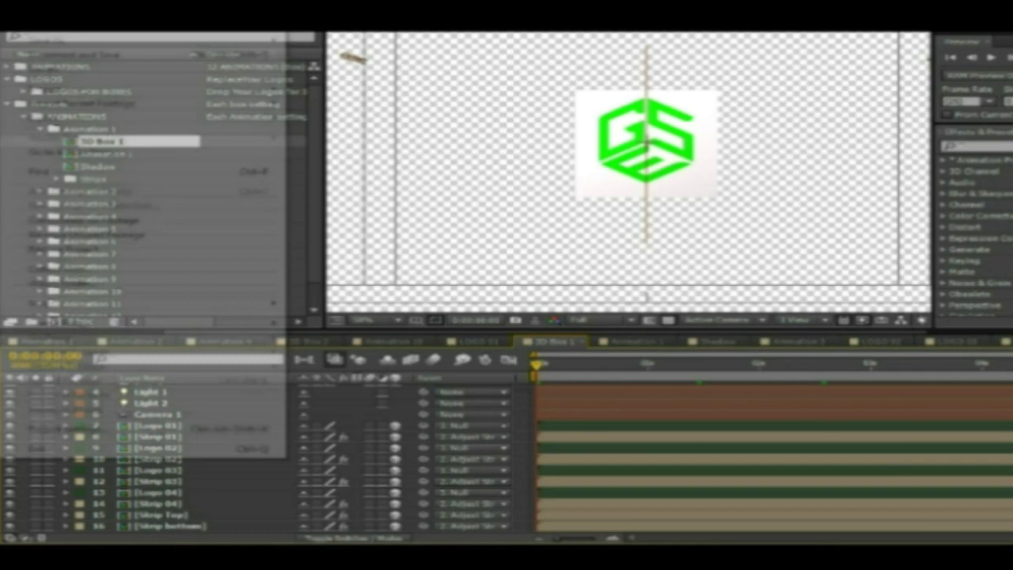
Import Green screen BG.png, add it to 3D Box 1, and fit it to the composition
key("Right")
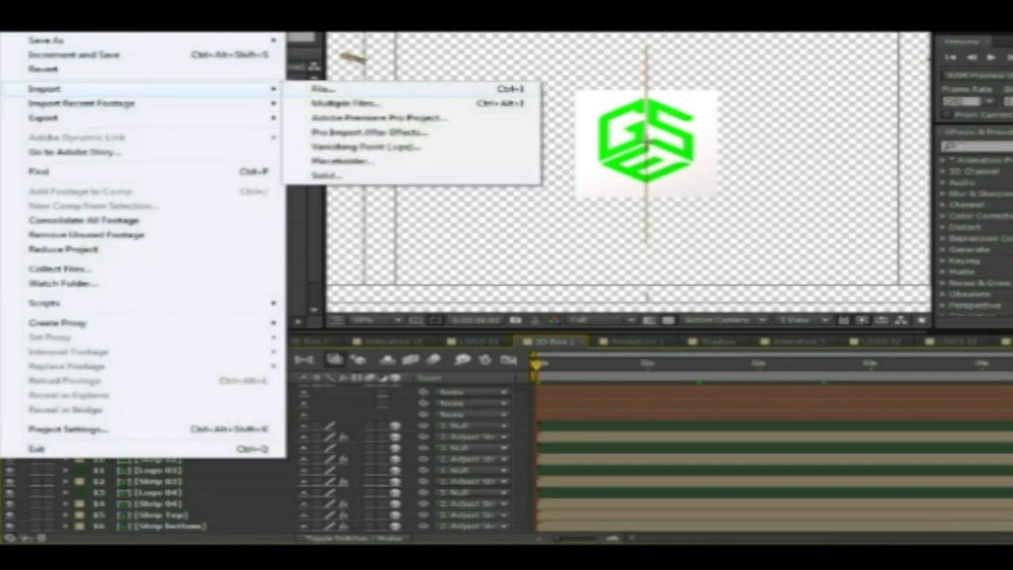
key("Return")
double_click(479, 287)
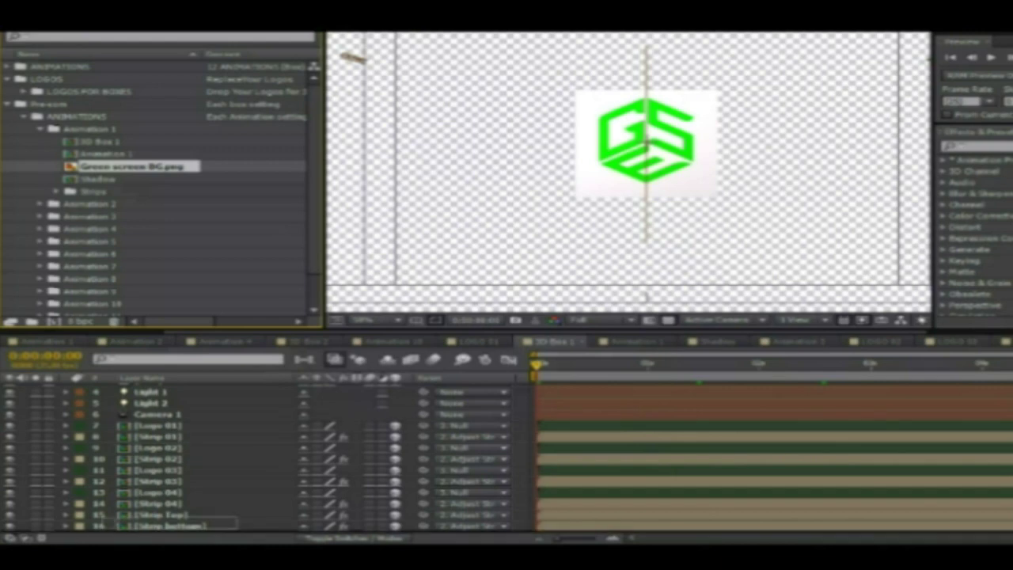
key("ctrl+slash")
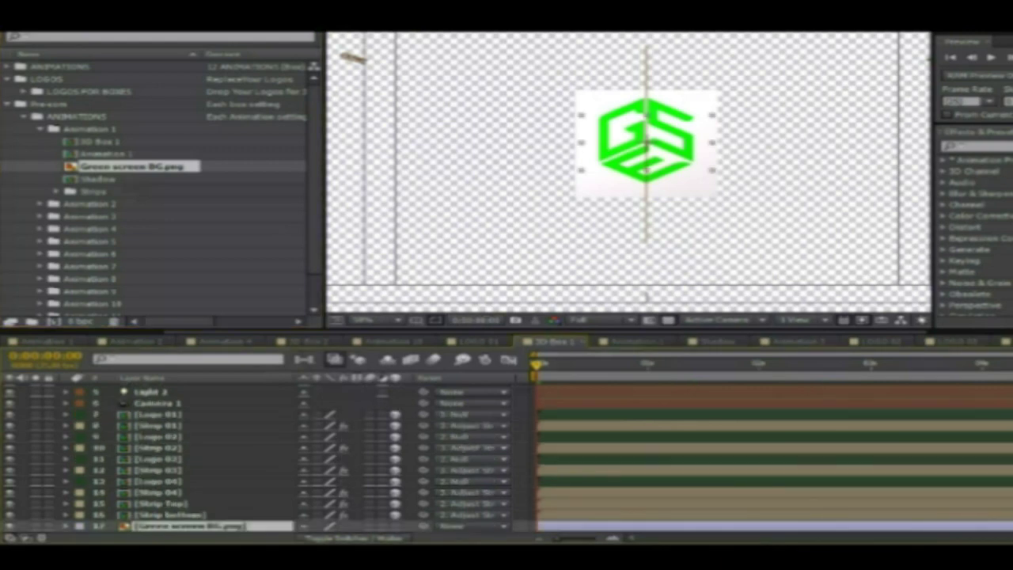
key("ctrl+alt+f")
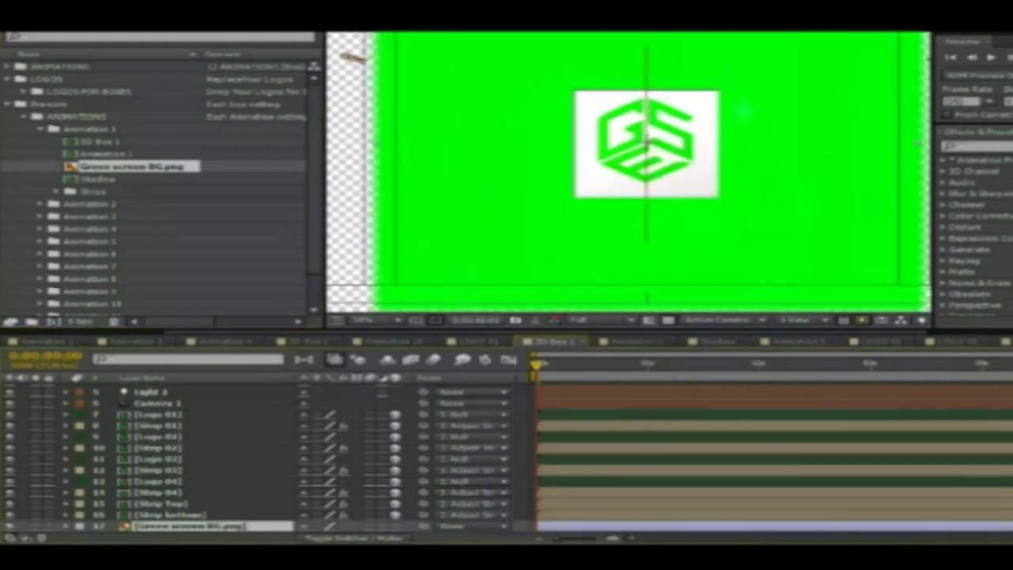
key("comma")
key("comma")
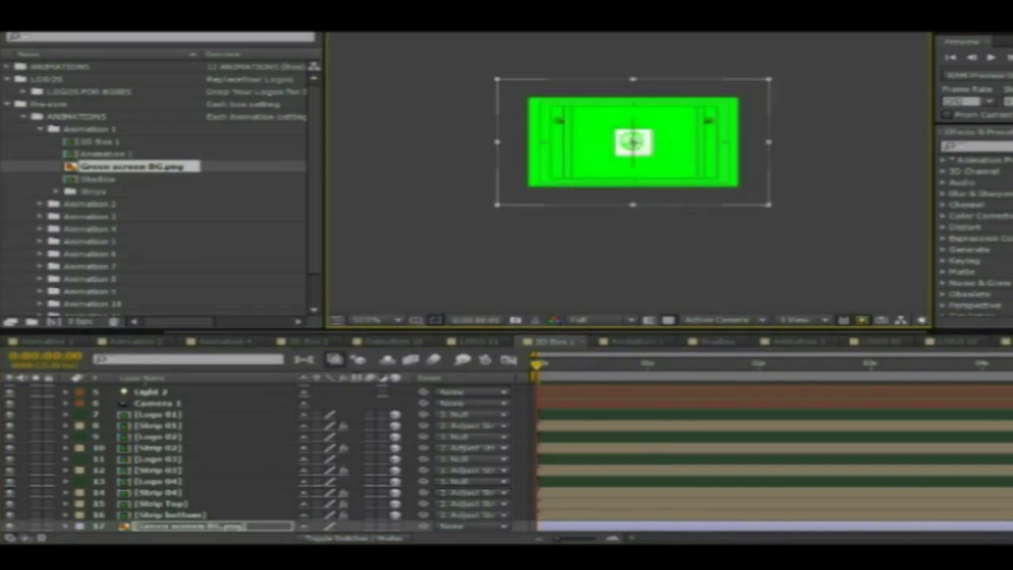
key("period")
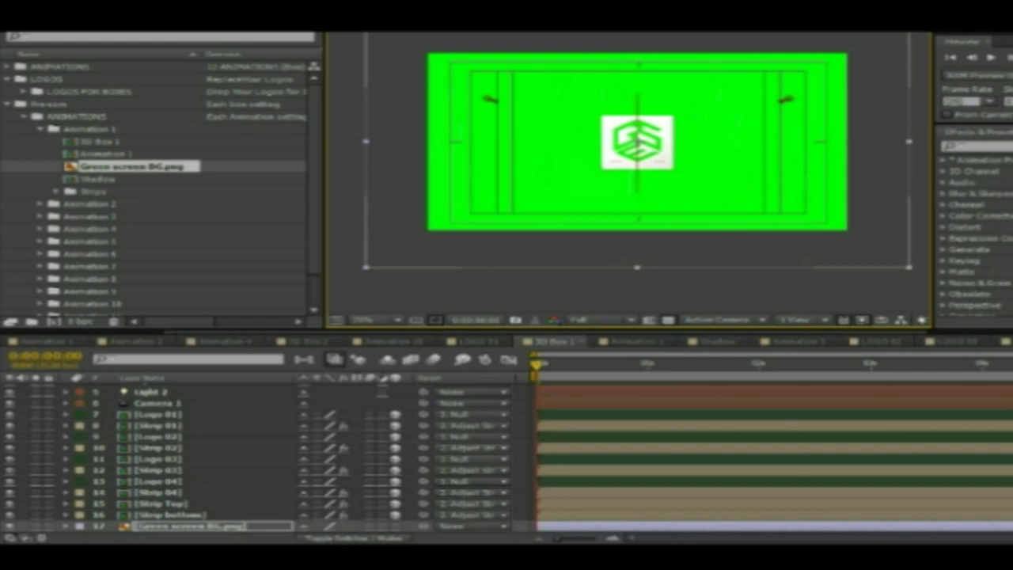
key("Return")
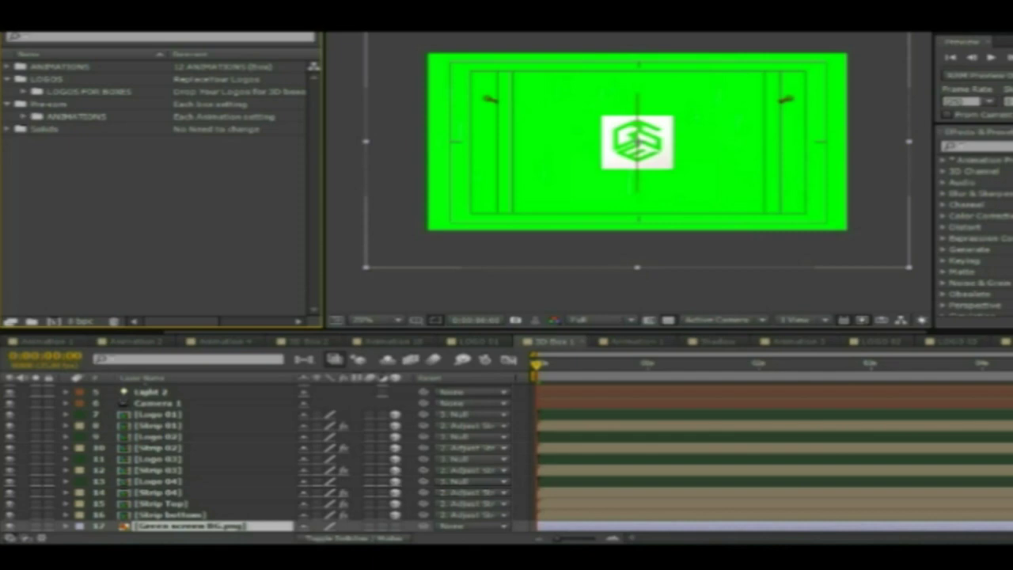
Expand the Animation 2 folder and open the 3D Box 2 composition
left_click(76, 116)
left_click(25, 116)
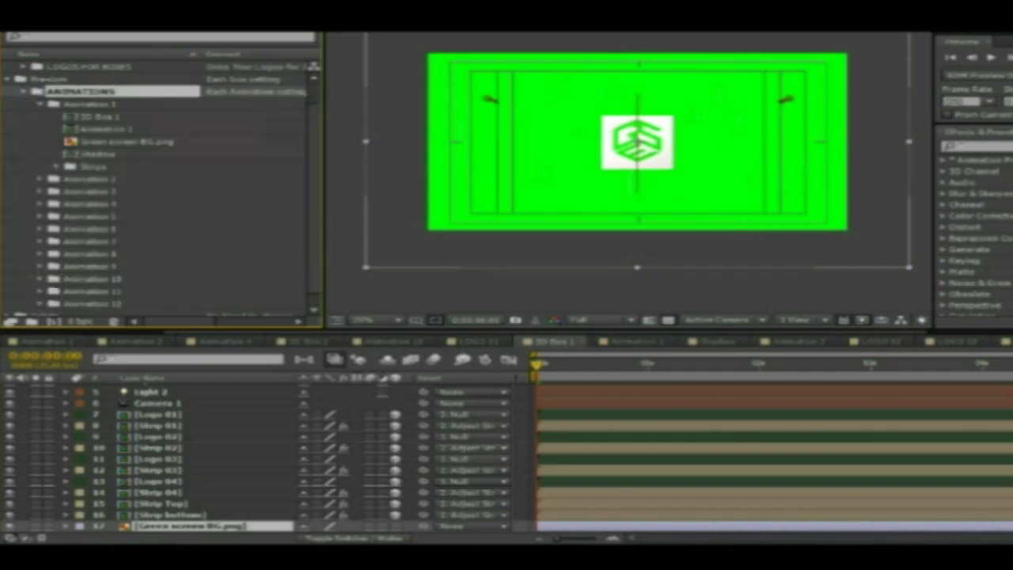
left_click(41, 103)
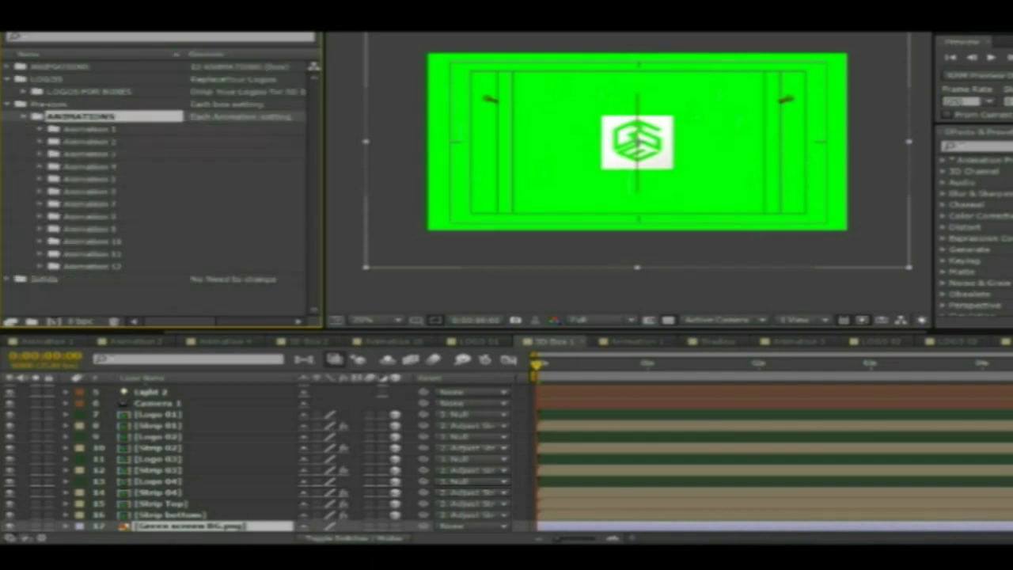
left_click(41, 141)
double_click(99, 153)
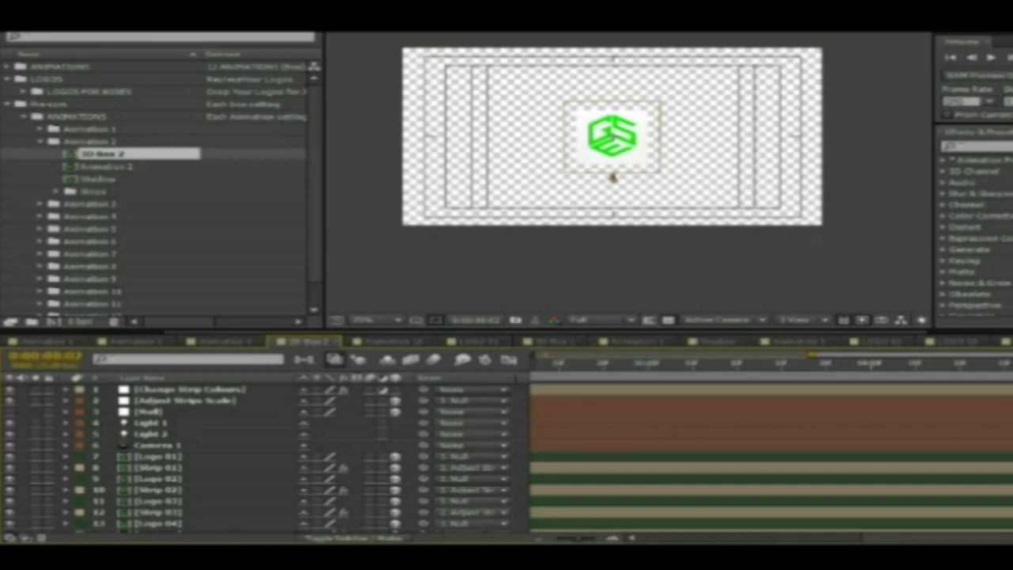
Import Green screen BG.png into the project again via File > Import
key("alt+f")
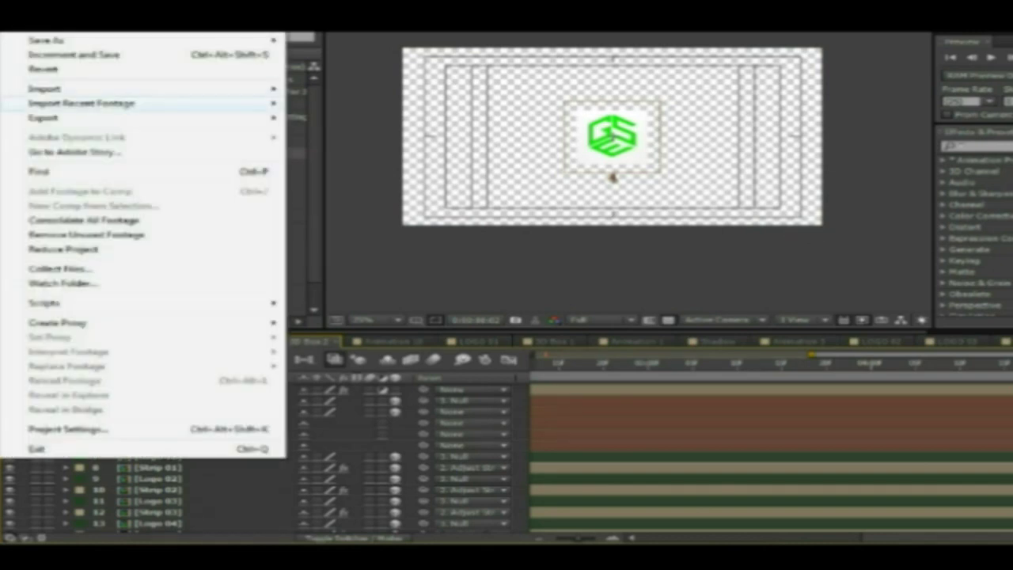
mouse_move(79, 88)
left_click(325, 89)
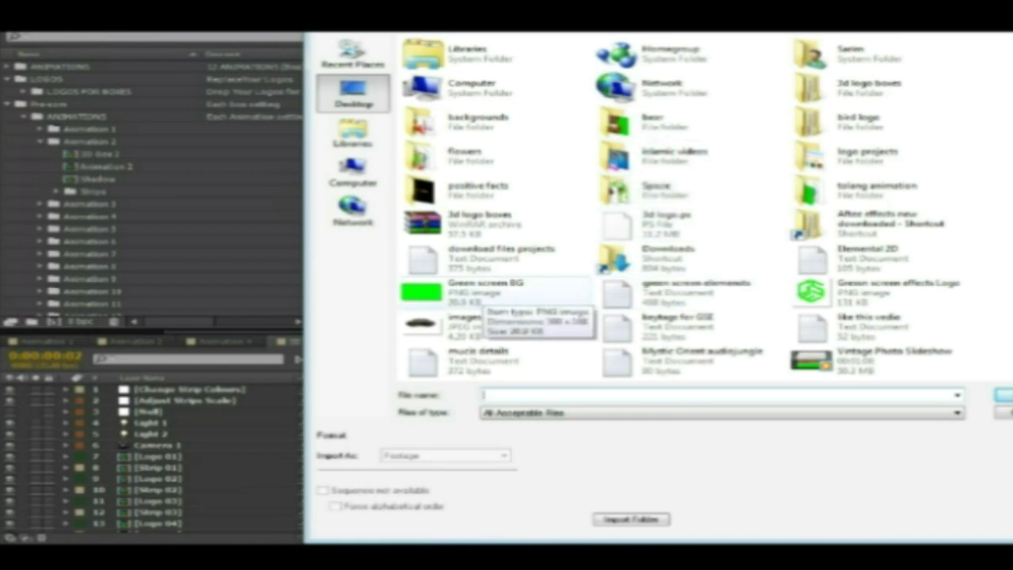
left_click(475, 293)
key("Return")
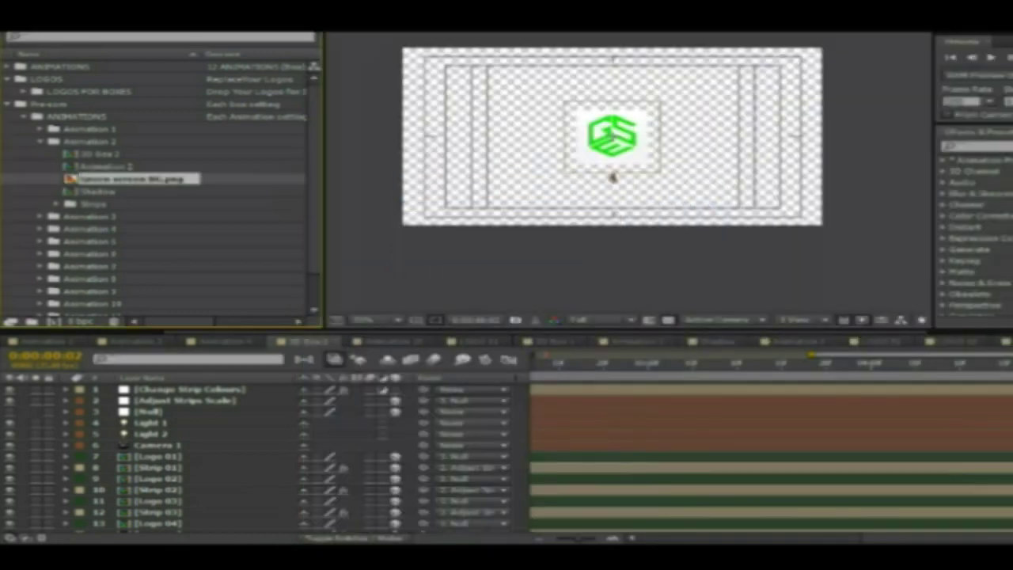
Add Green screen BG.png as a layer in 3D Box 2 and preview the animation
scroll(261, 455, "down", 3)
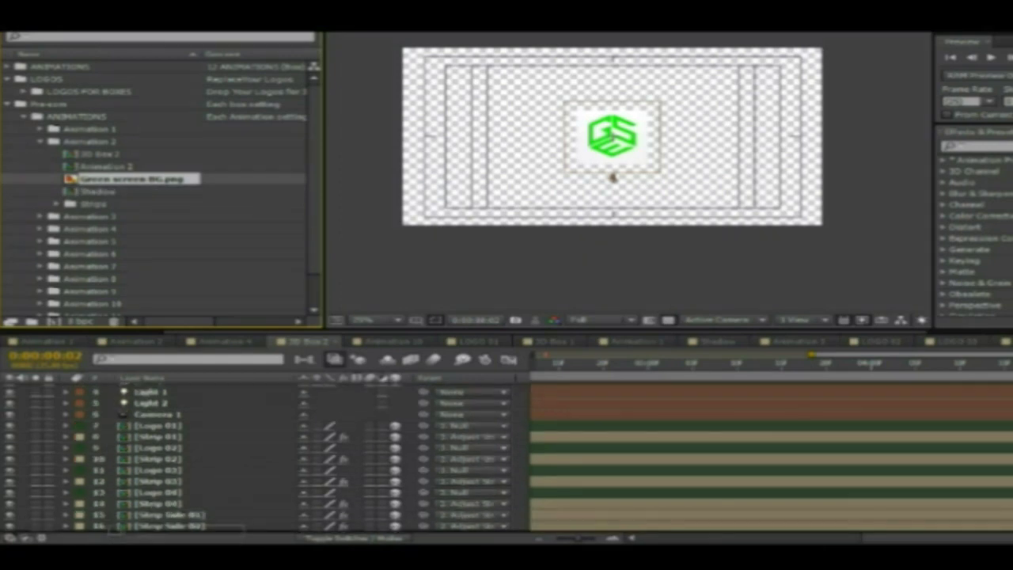
key("ctrl+slash")
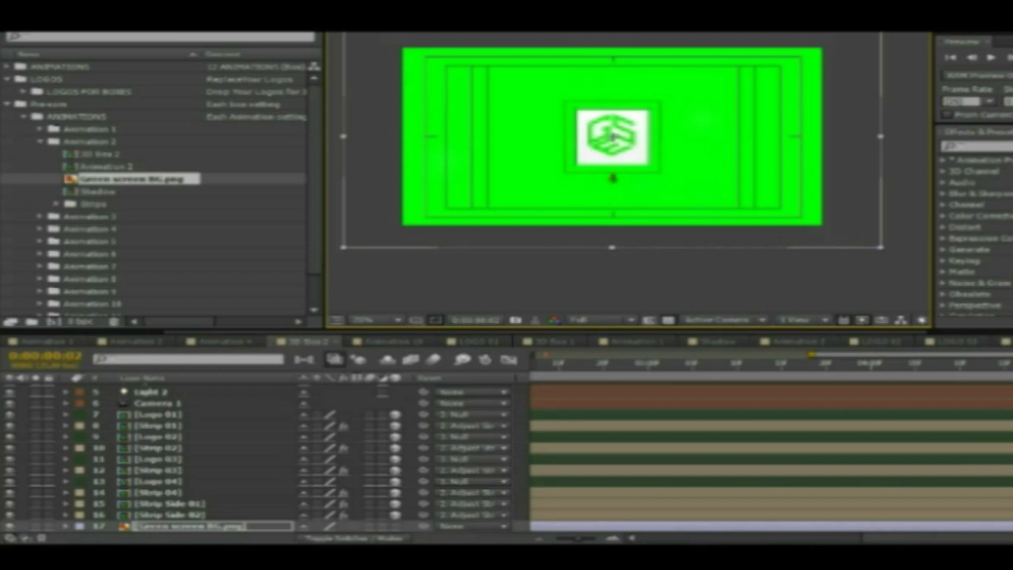
key("space")
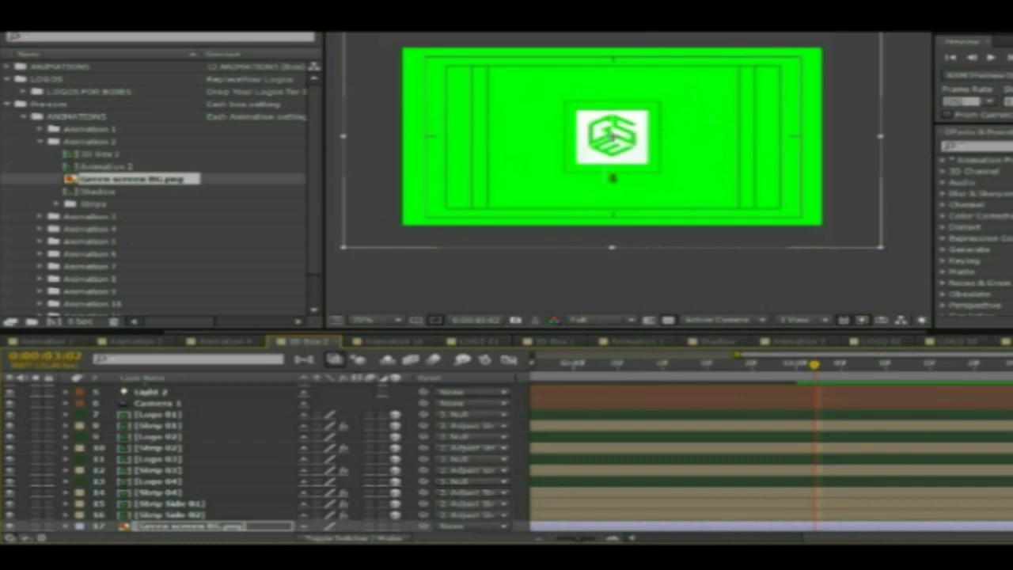
key("alt+c")
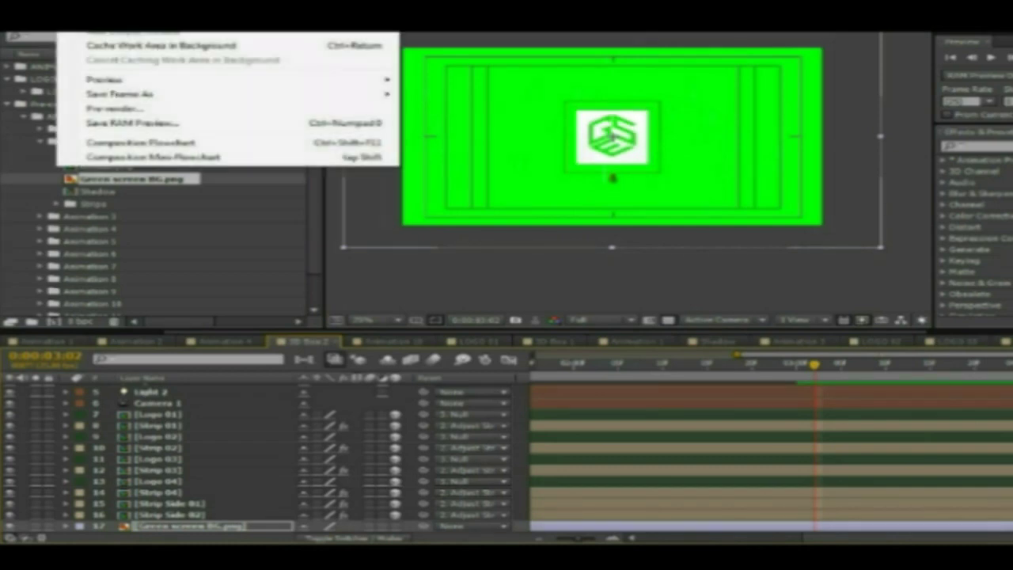
Queue 3D Box 2 for rendering with the output module format set to H.264
key("ctrl+m")
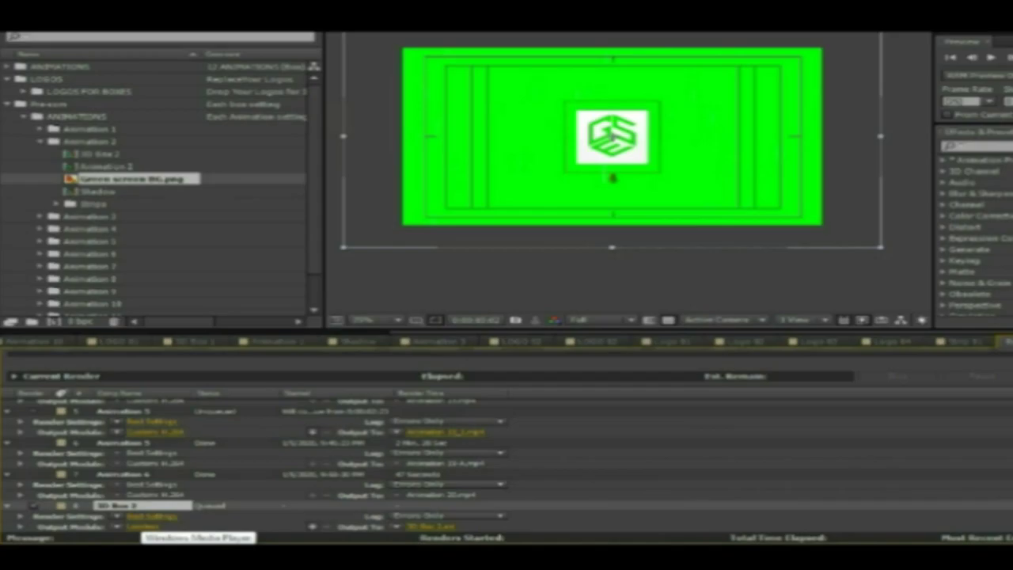
left_click(142, 527)
left_click(435, 92)
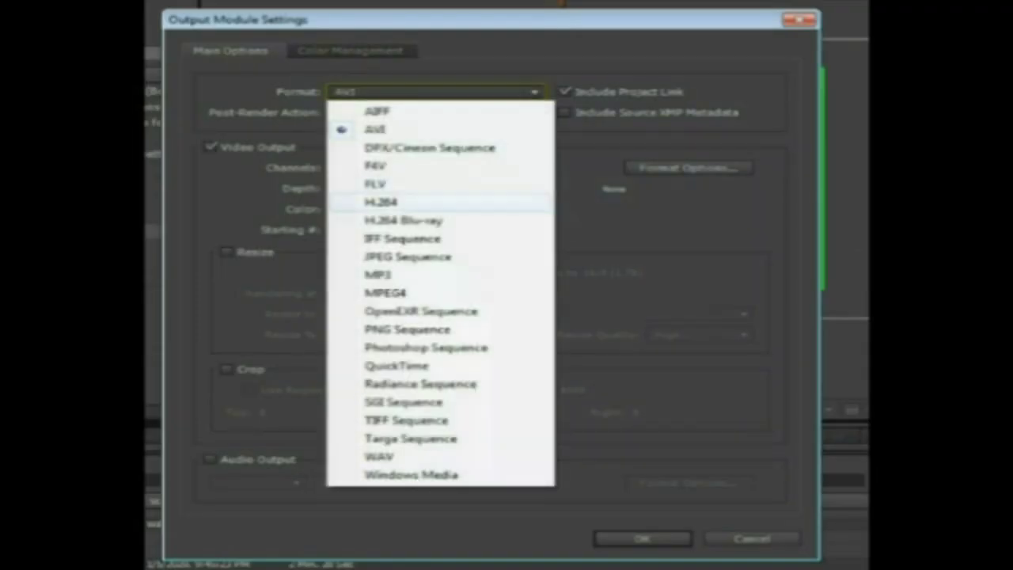
left_click(381, 202)
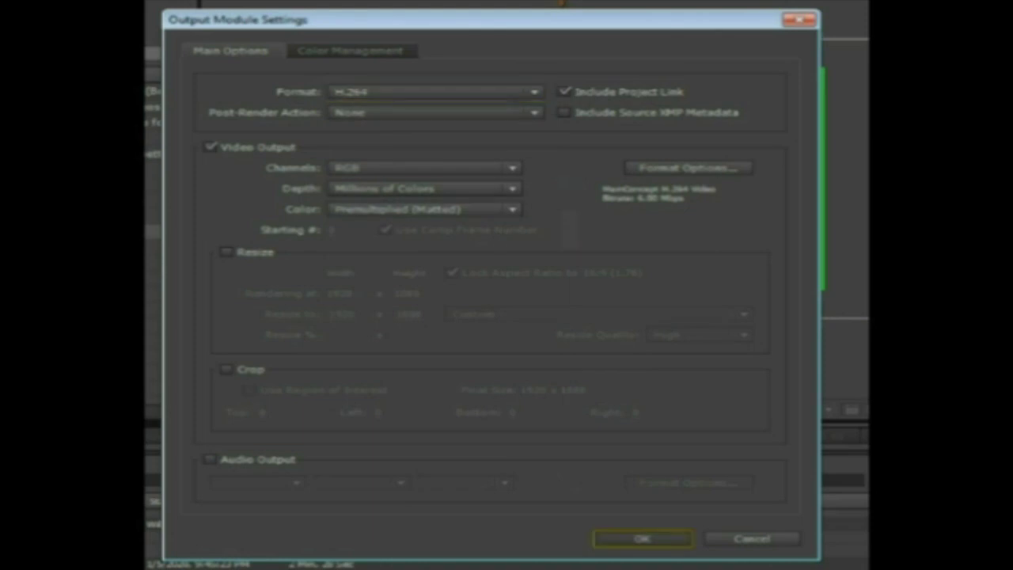
key("Return")
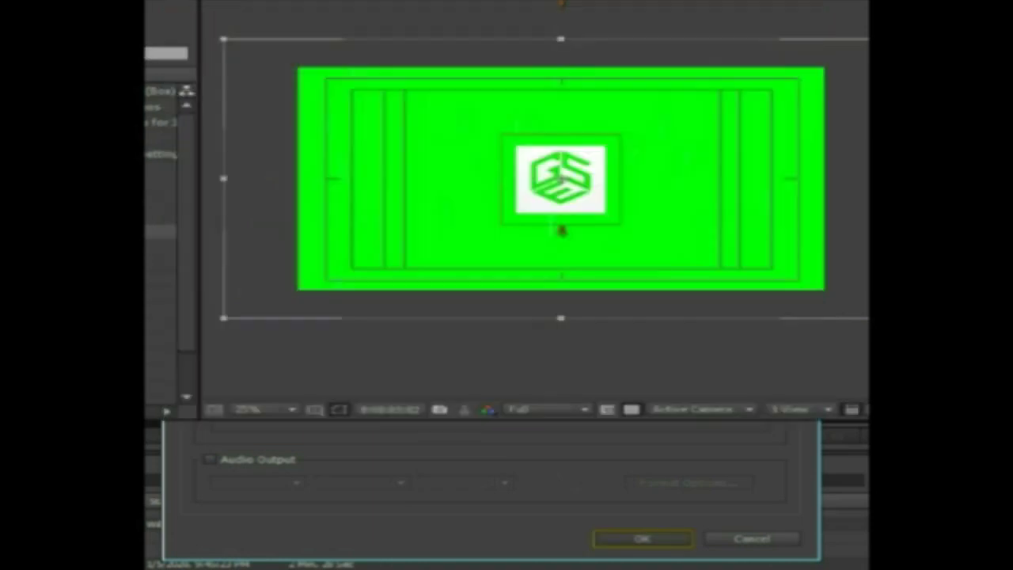